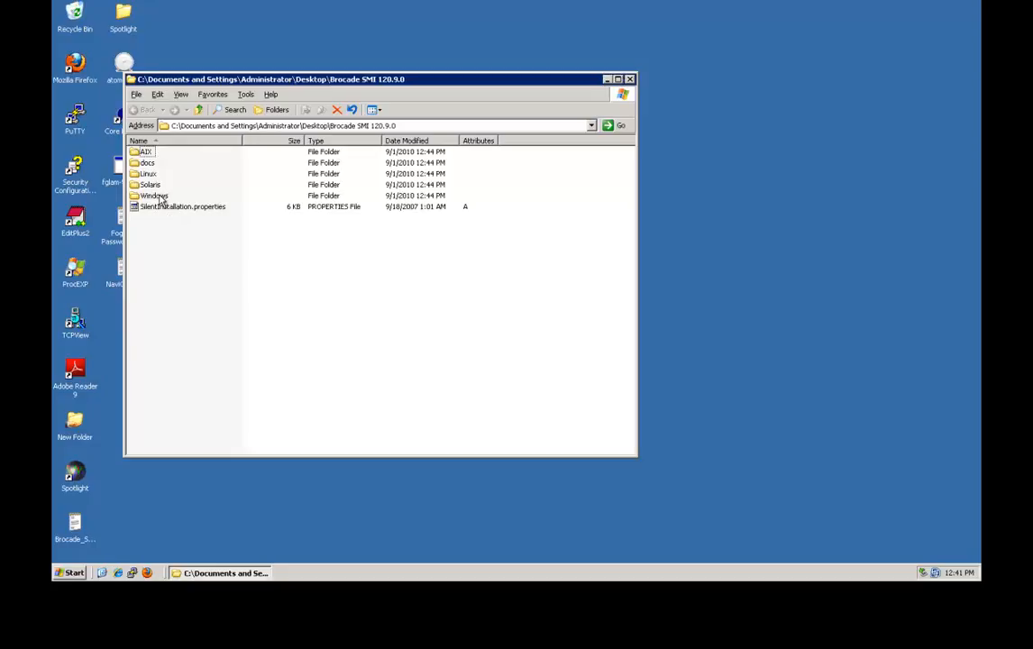
# Launch install.exe from the Windows subfolder to start the Brocade SMI Agent installer.
pyautogui.doubleClick(161, 197)
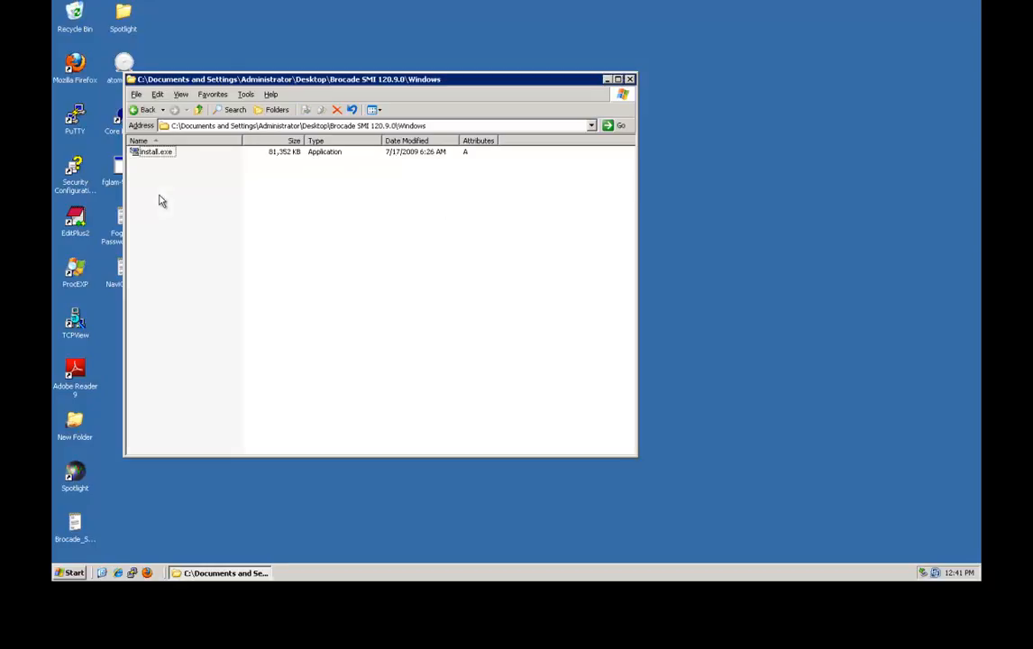
pyautogui.doubleClick(161, 154)
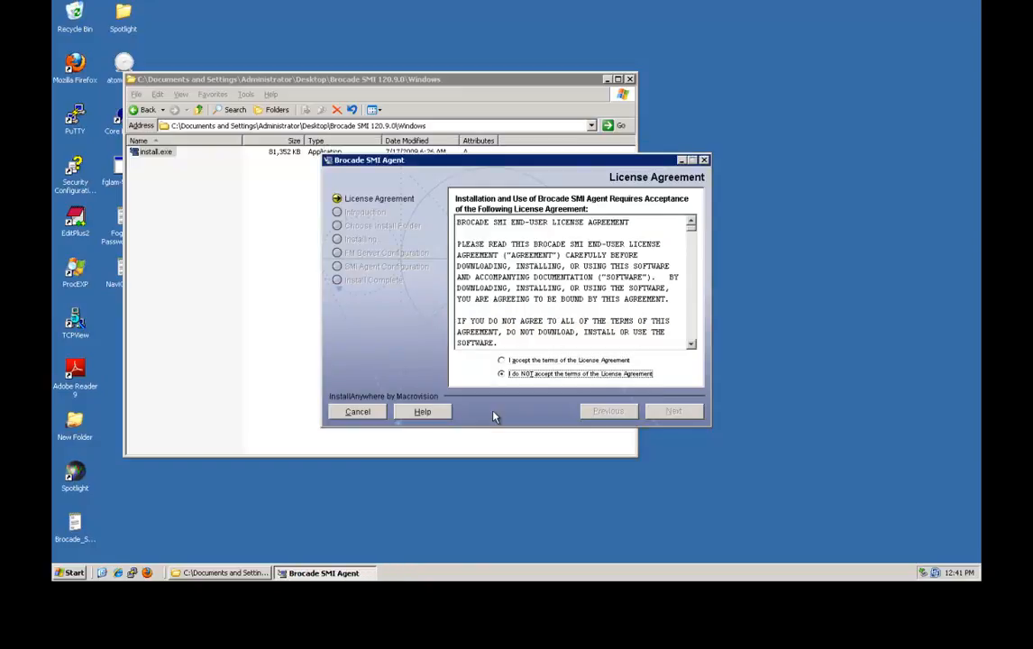
# Accept the license and keep the defaults: install folder C:\SMIAgent and HTTP port 5988.
pyautogui.click(503, 360)
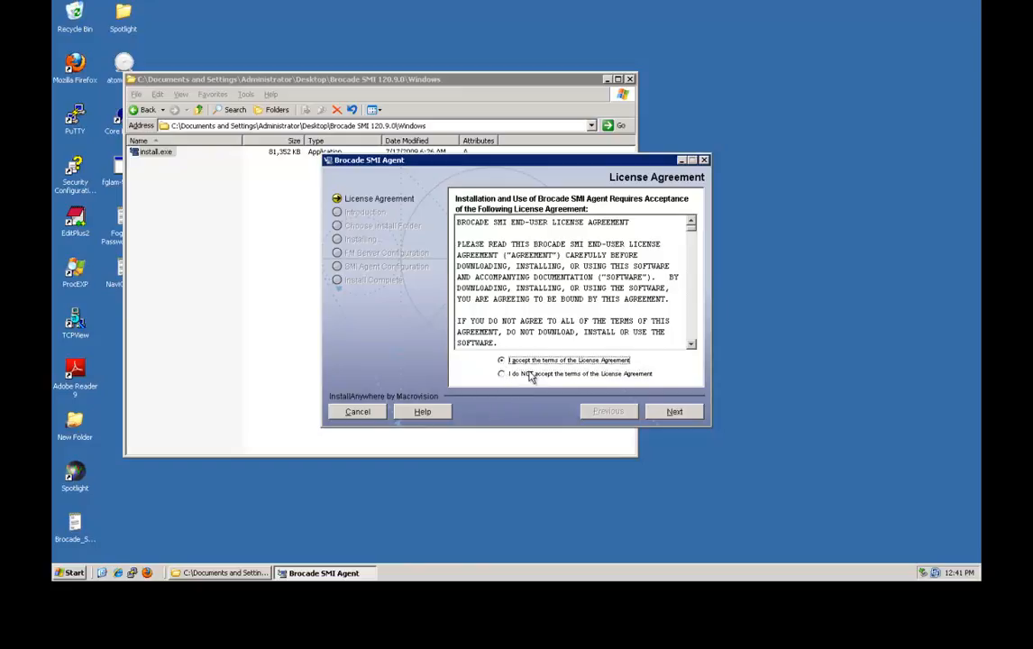
pyautogui.click(677, 416)
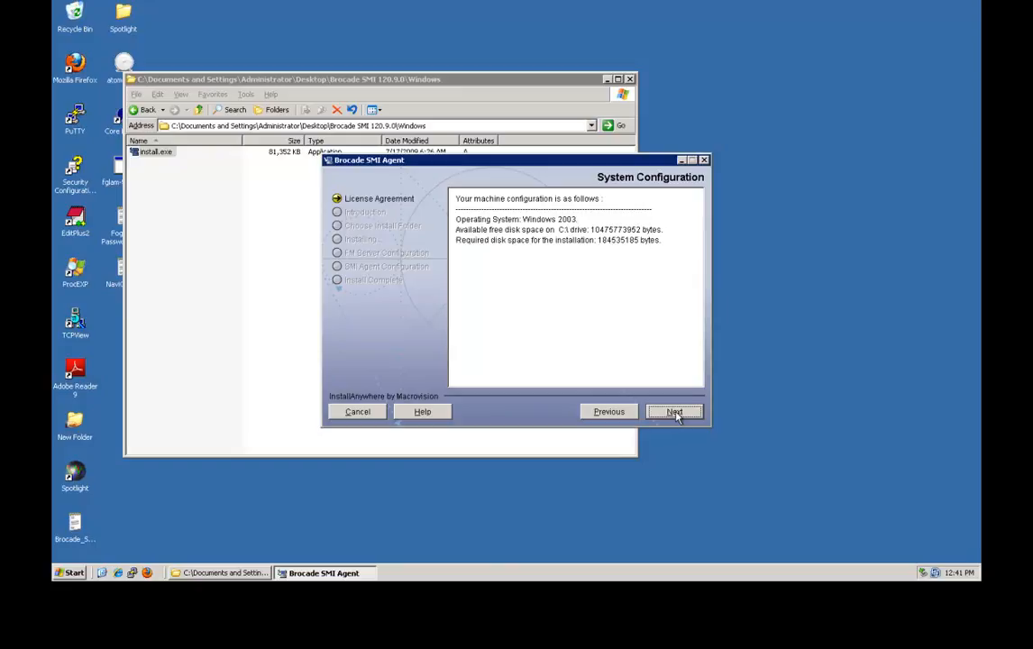
pyautogui.click(676, 415)
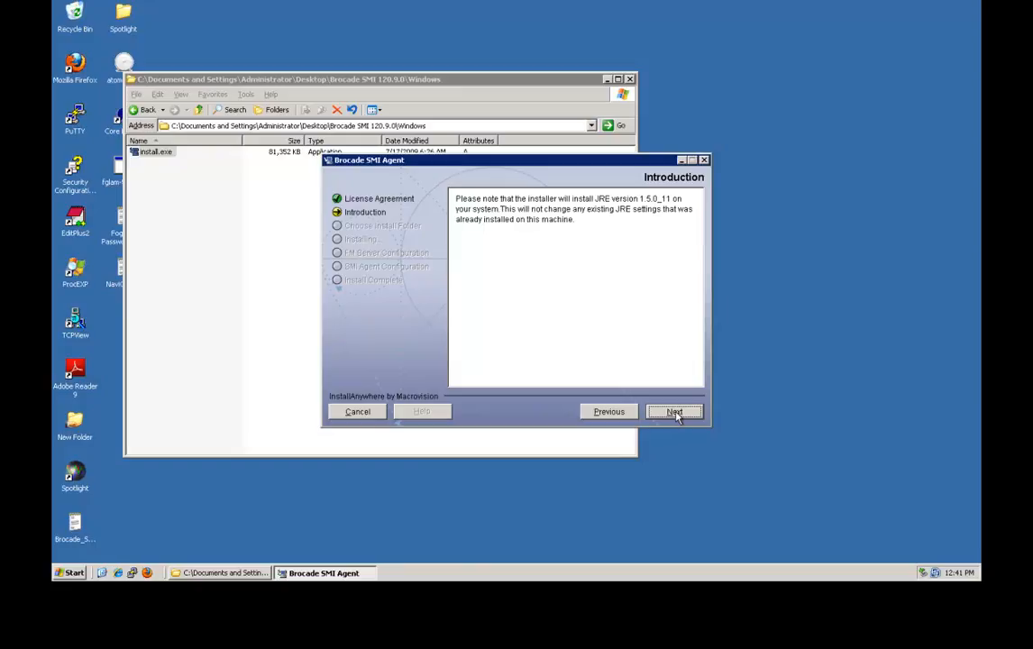
pyautogui.click(676, 416)
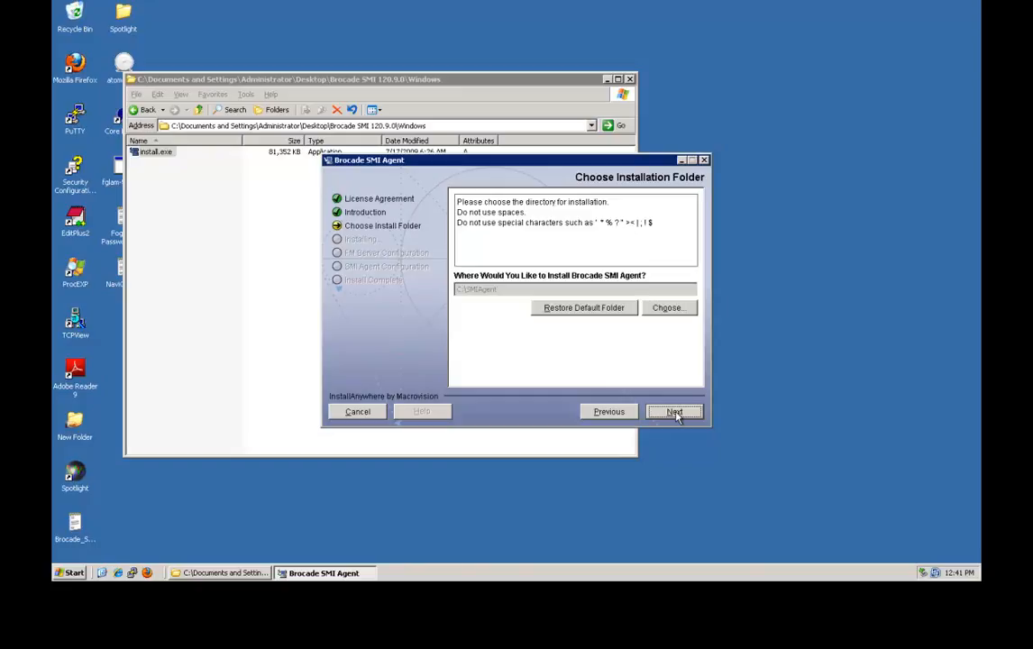
pyautogui.click(676, 416)
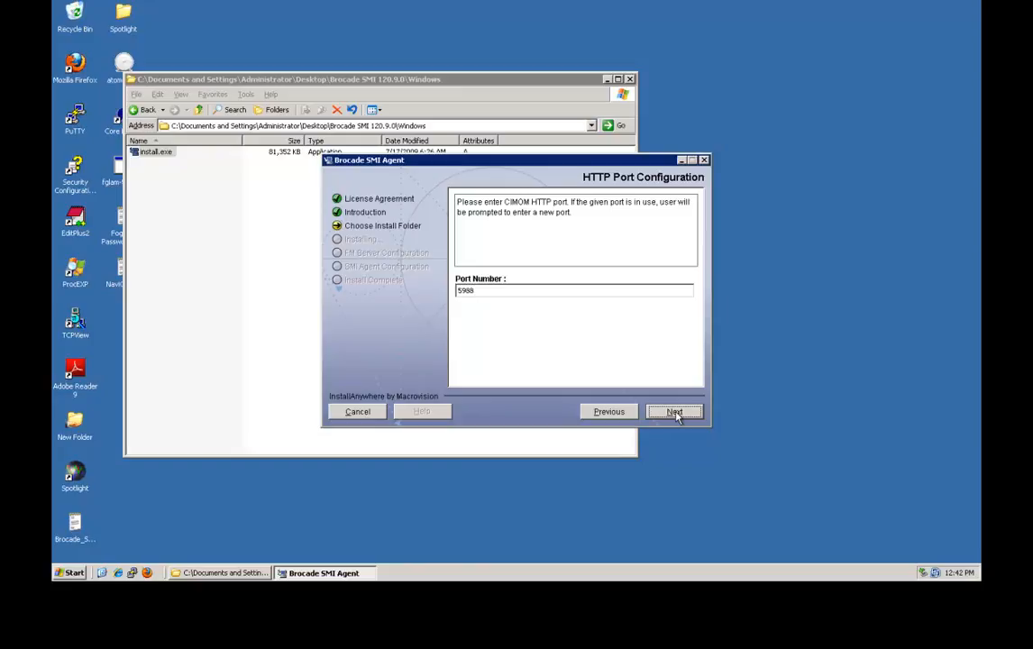
pyautogui.click(676, 413)
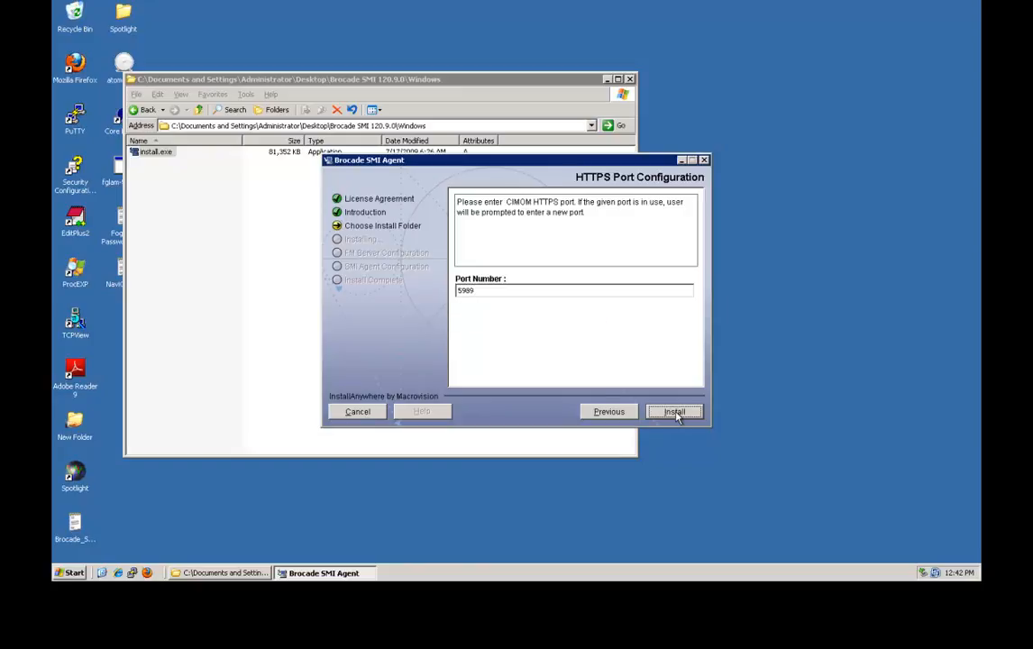
# Install with HTTPS port 5989, skipping FabricManager, mutual authentication and client certificate import.
pyautogui.click(677, 413)
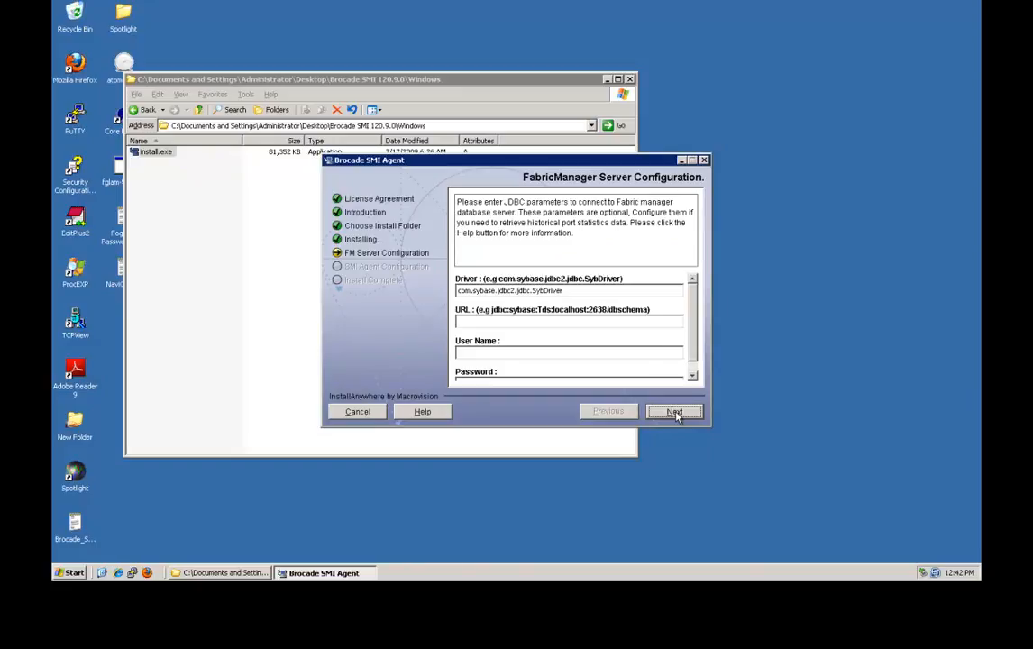
pyautogui.click(674, 413)
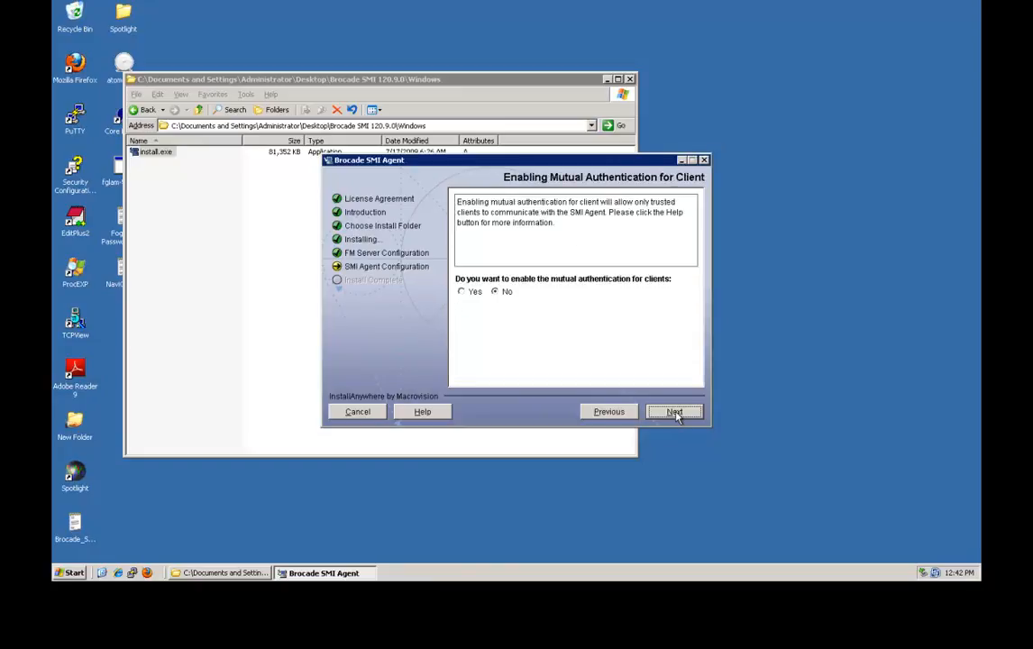
pyautogui.click(674, 412)
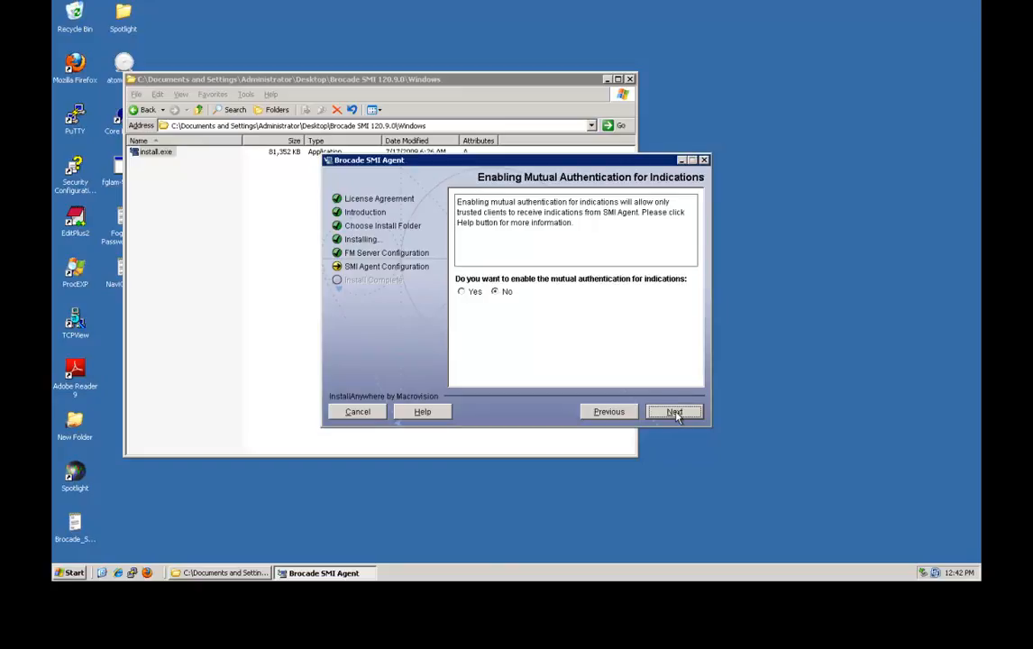
pyautogui.click(675, 412)
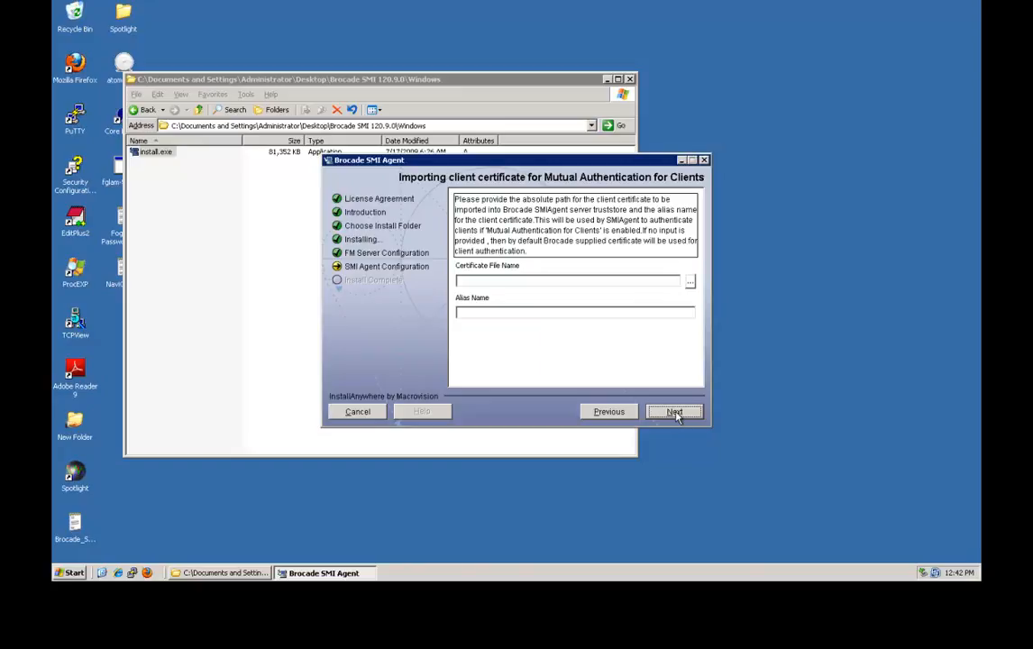
pyautogui.click(674, 412)
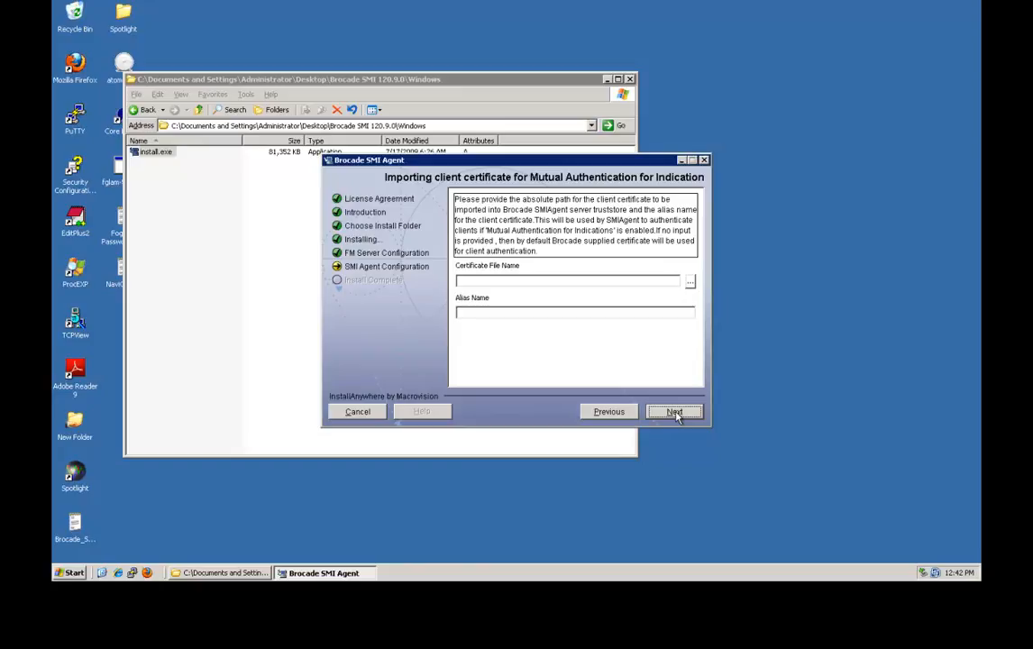
# Skip certificate import/export, leave security off and eventing/ARR ports unset, keep default file logging.
pyautogui.click(675, 412)
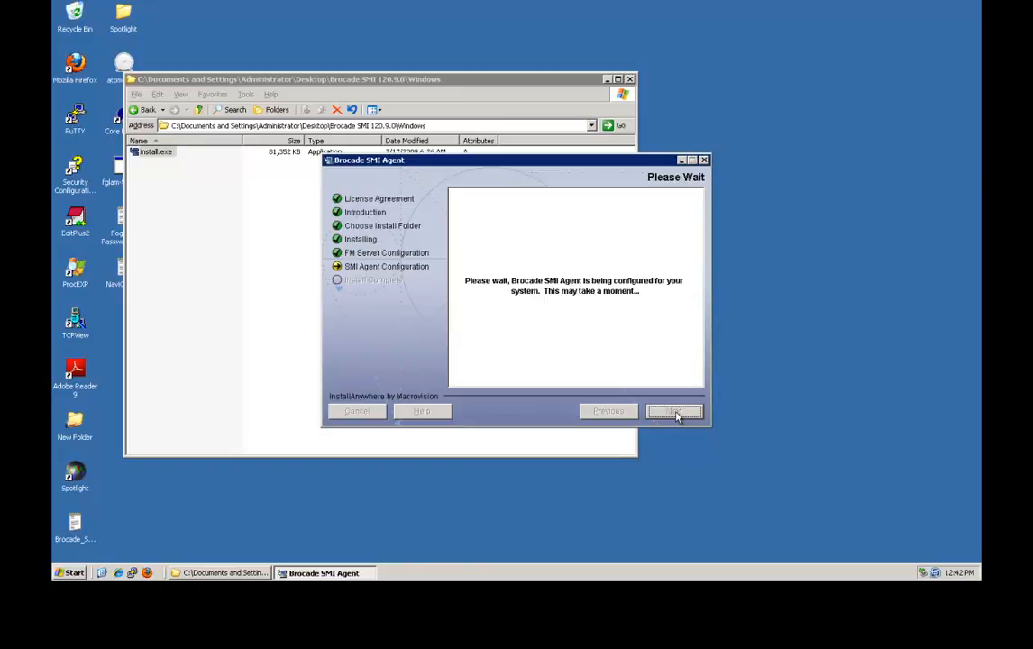
pyautogui.click(674, 412)
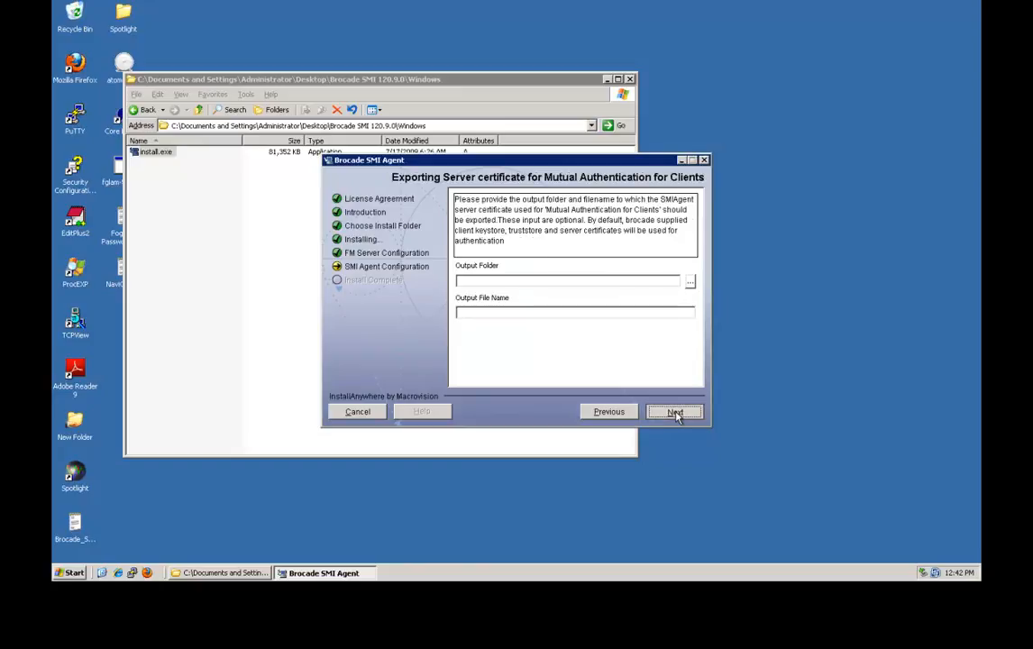
pyautogui.click(675, 412)
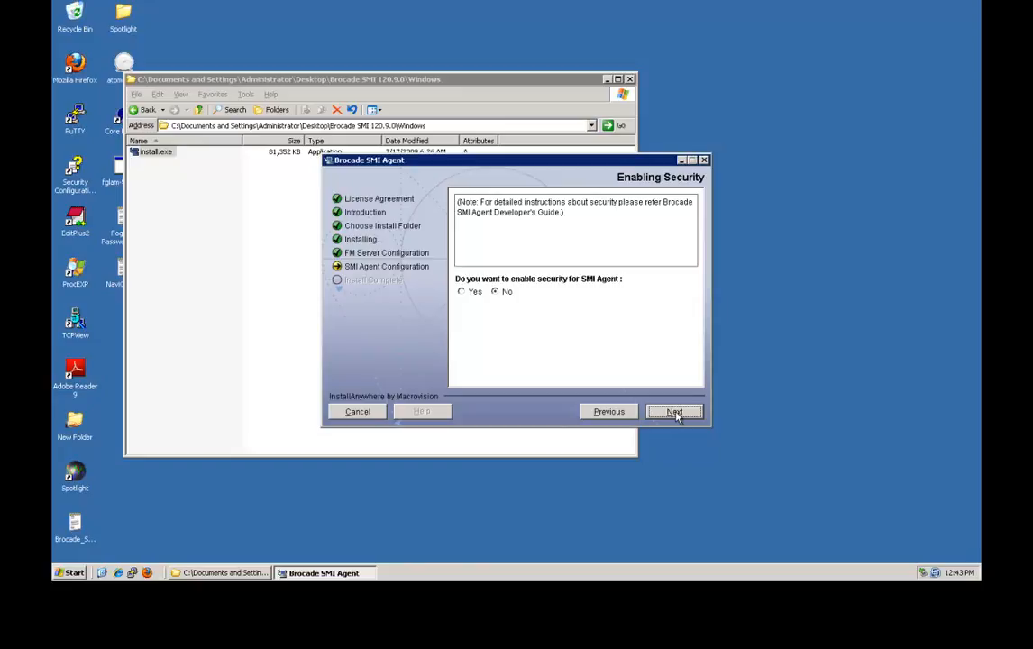
pyautogui.click(675, 412)
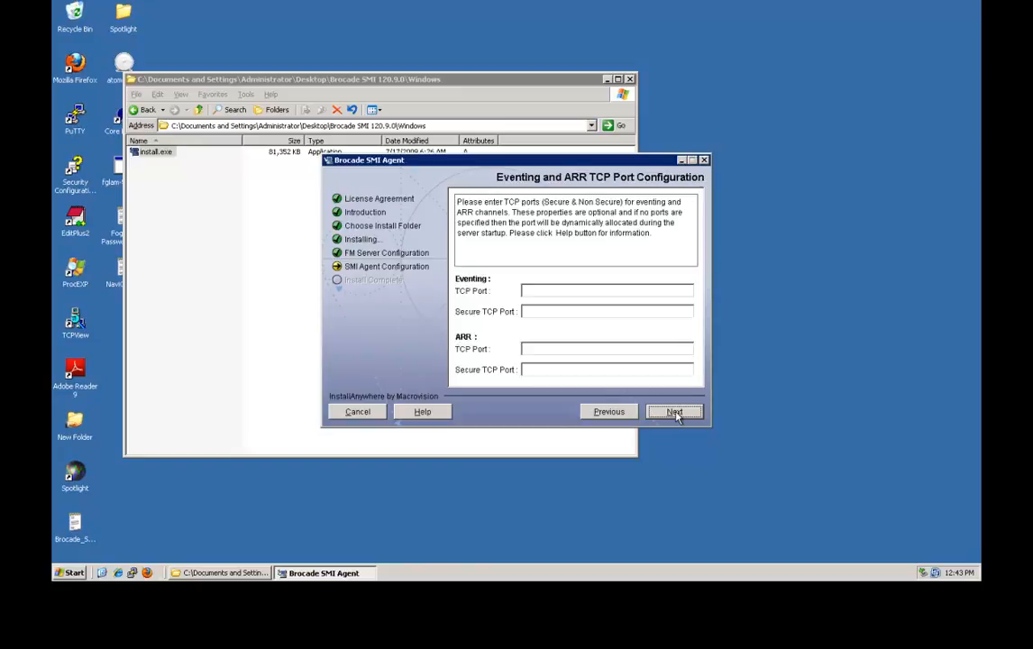
pyautogui.click(674, 412)
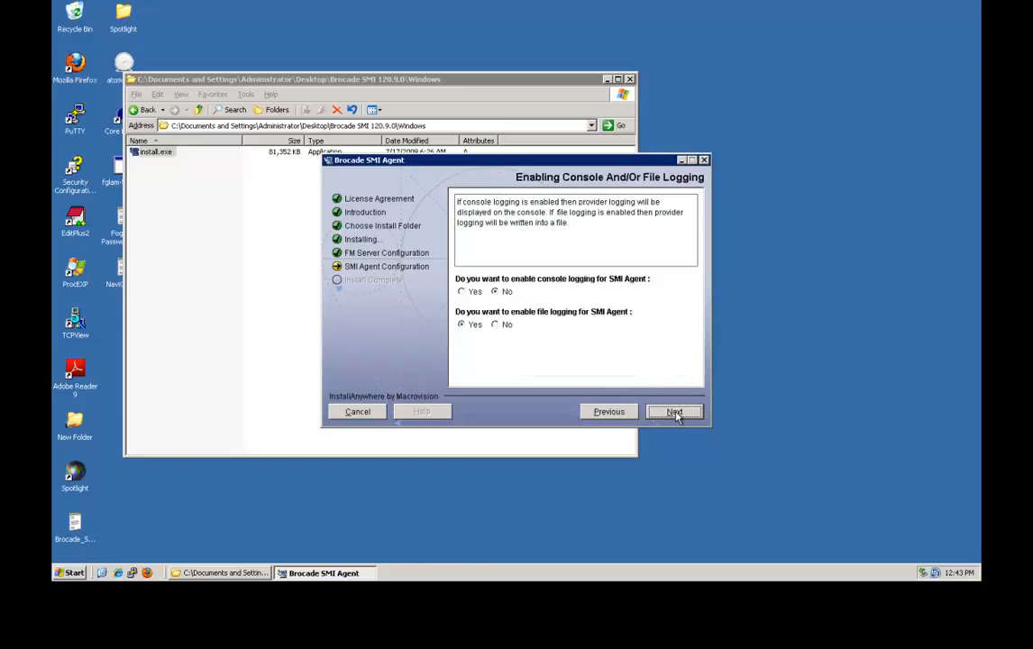
pyautogui.click(674, 412)
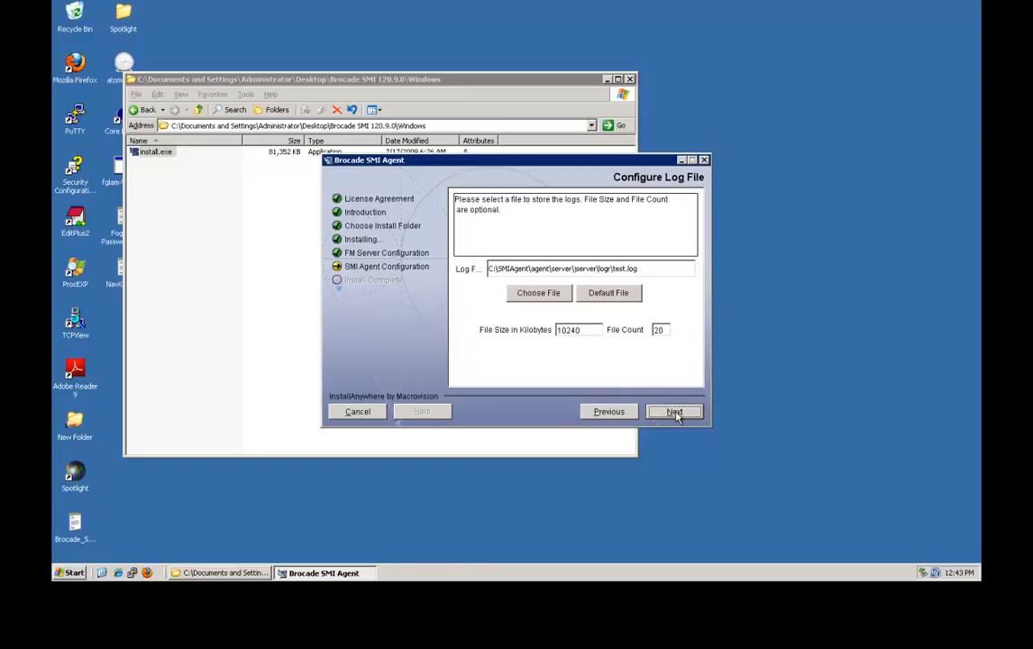
pyautogui.click(675, 412)
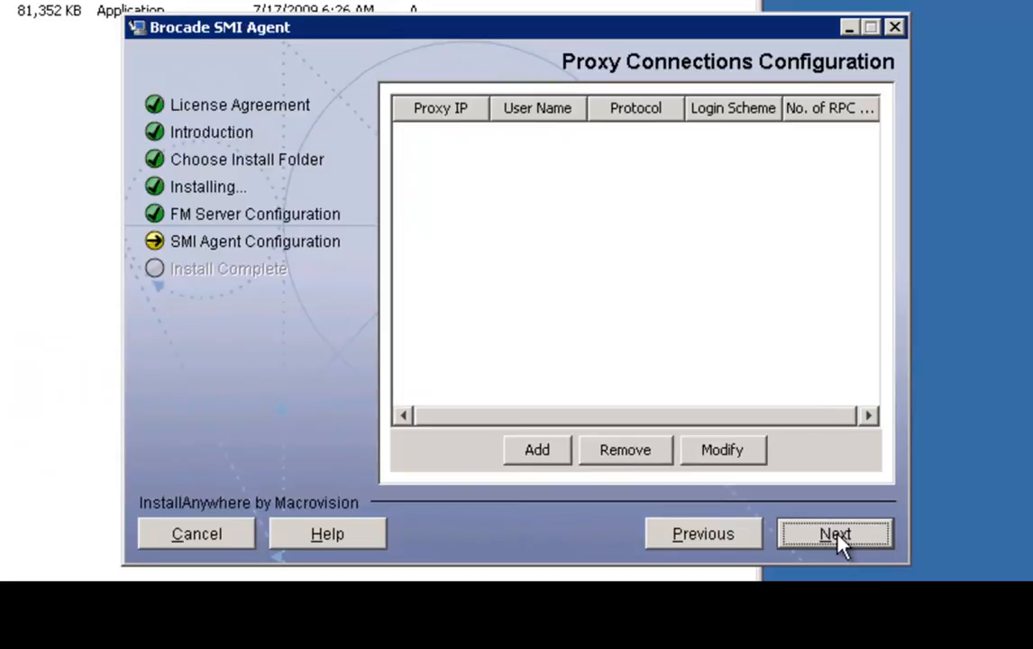
# Add a proxy connection to 10.6.150.61 with its user name and password, then continue.
pyautogui.click(539, 450)
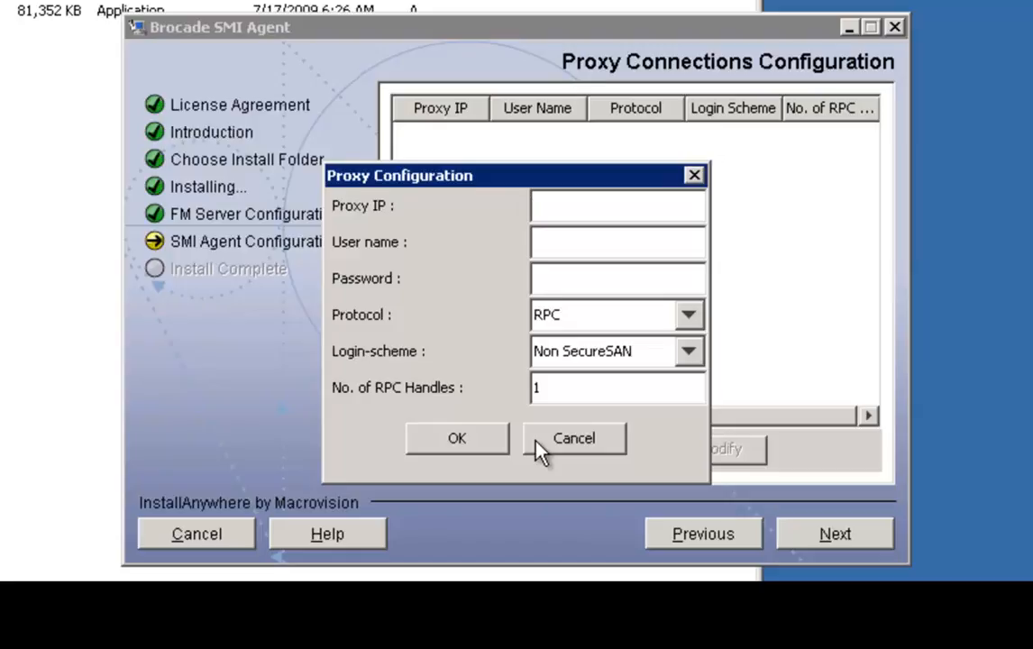
pyautogui.write('10.6.150')
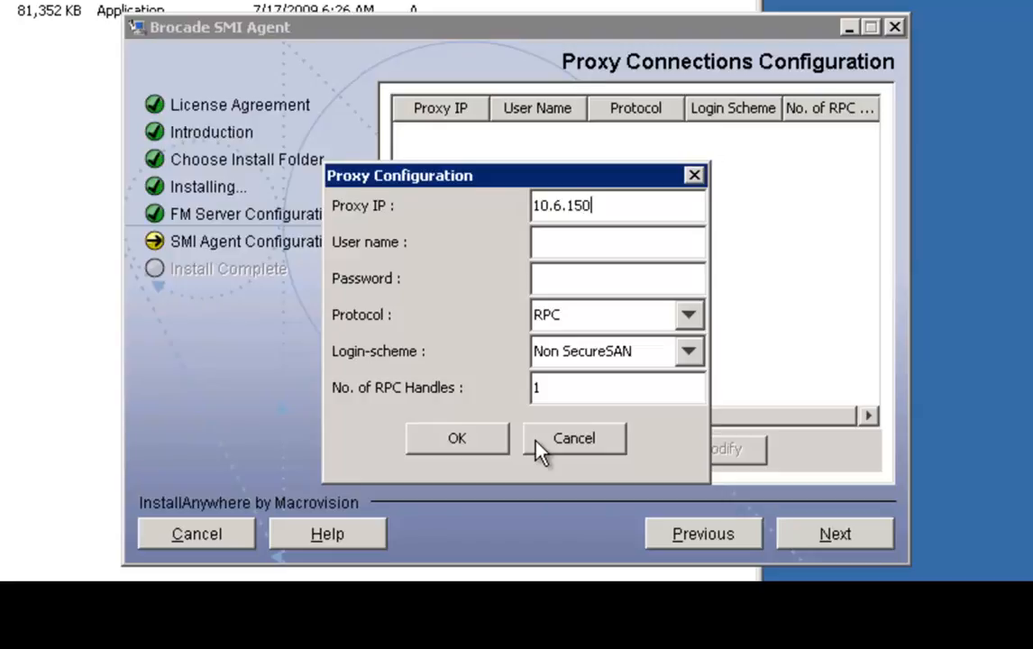
pyautogui.write('.61')
pyautogui.press('Tab')
pyautogui.write('admin')
pyautogui.press('Tab')
pyautogui.write('********')
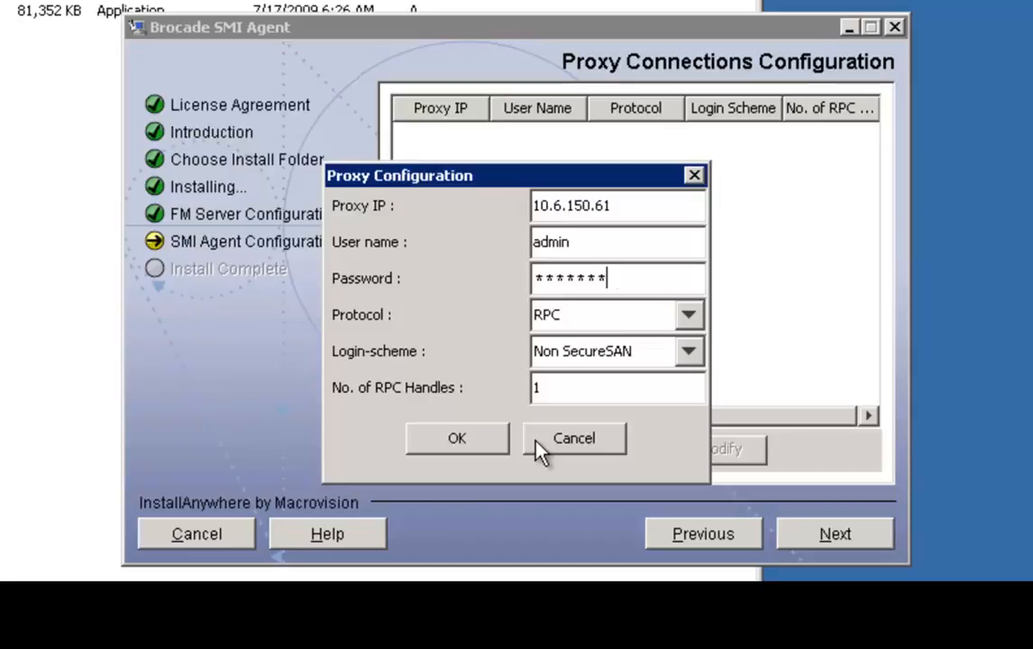
pyautogui.click(489, 442)
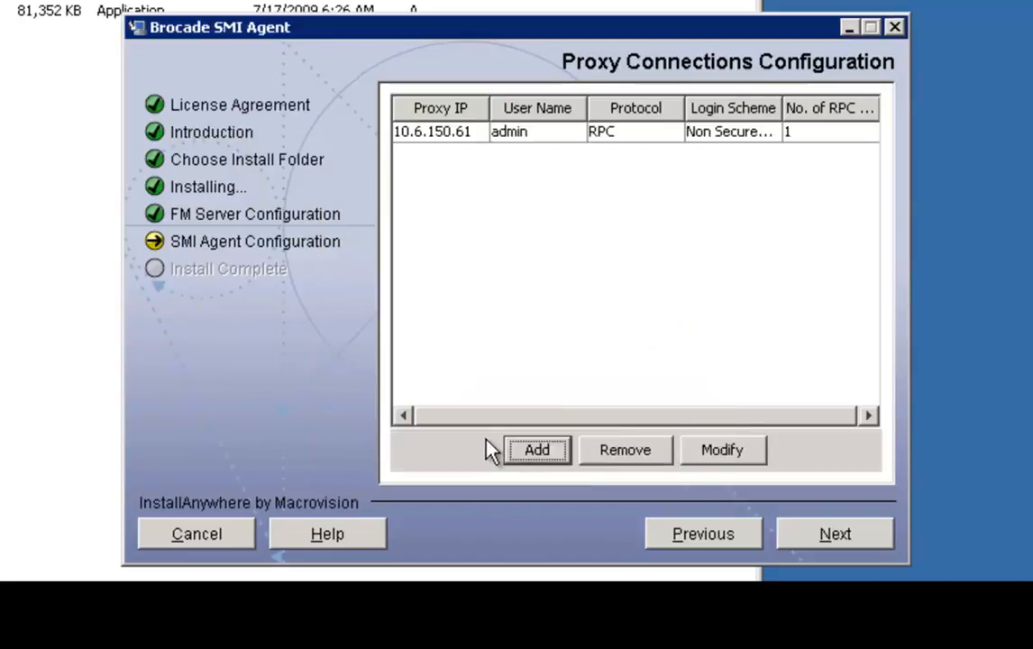
pyautogui.click(857, 546)
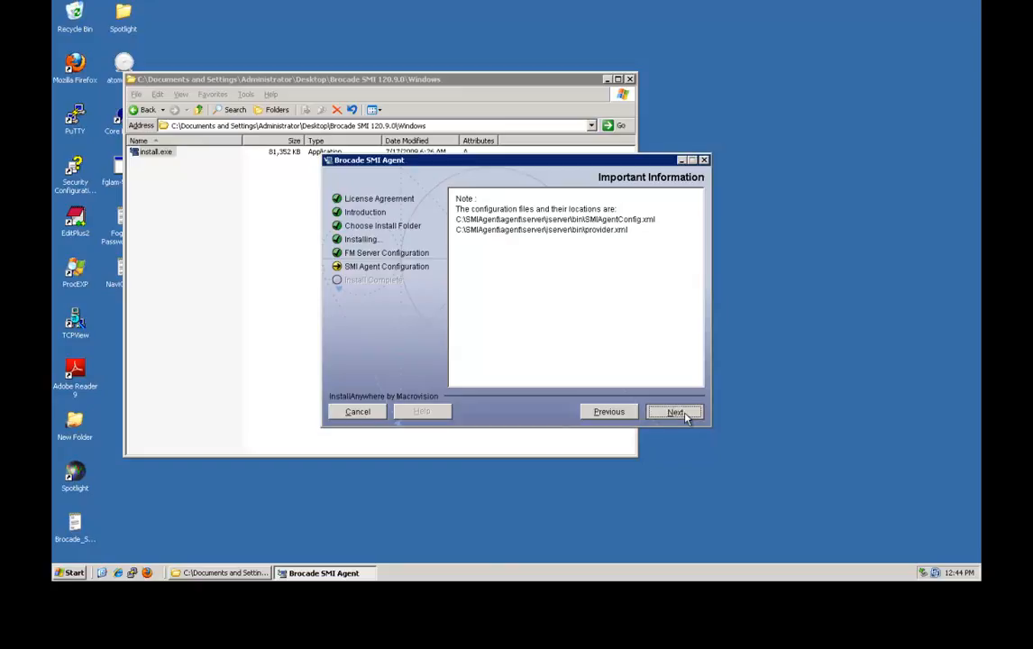
# Finish the installation with SMI Agent running as a service, then close the Explorer window.
pyautogui.click(675, 412)
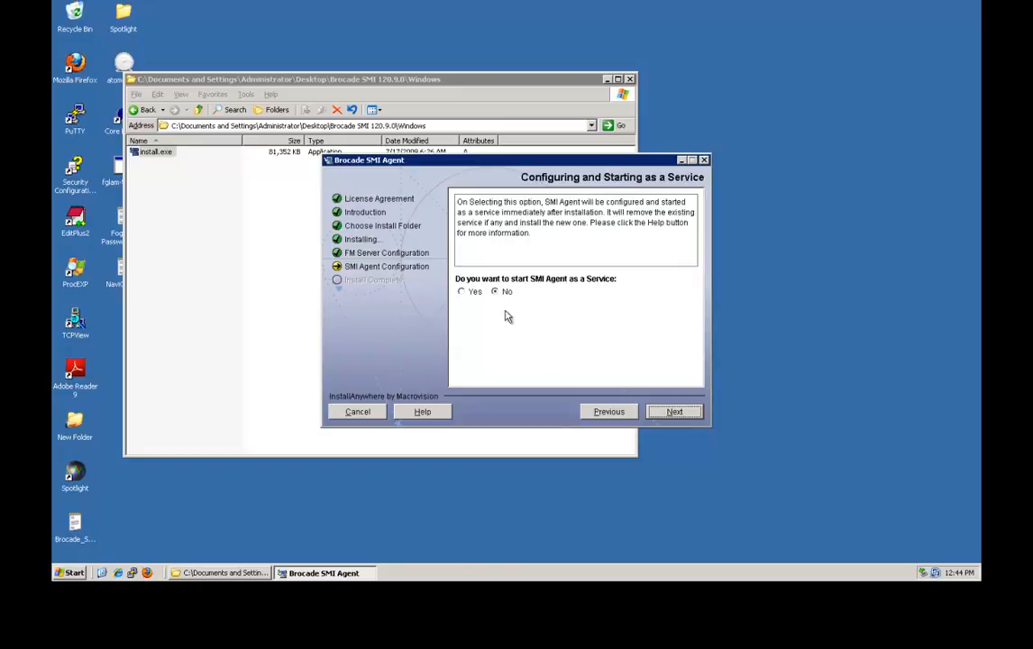
pyautogui.click(461, 293)
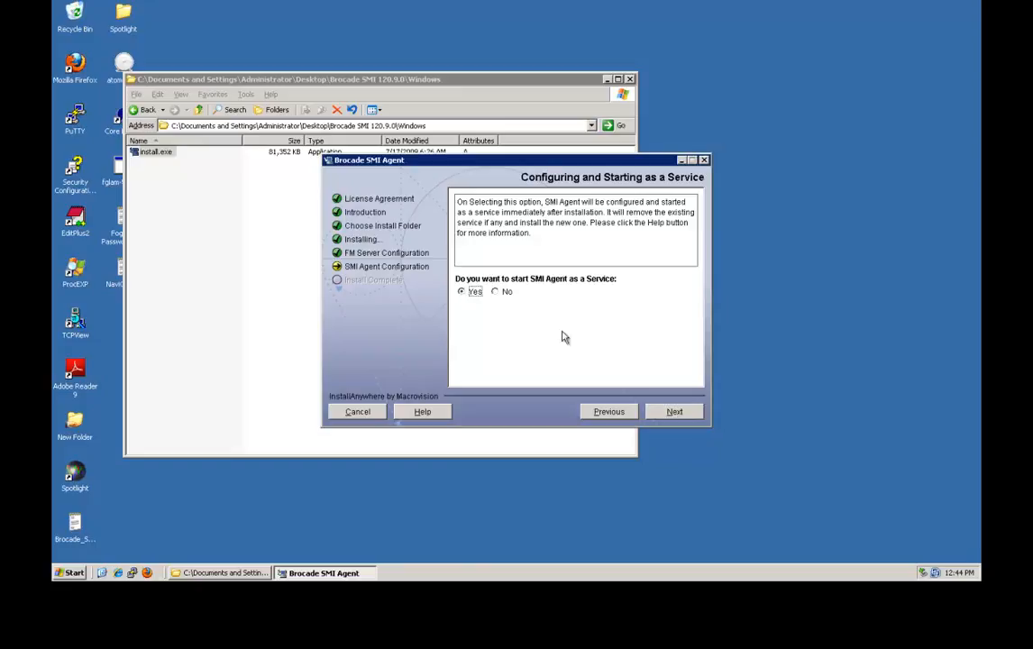
pyautogui.click(676, 415)
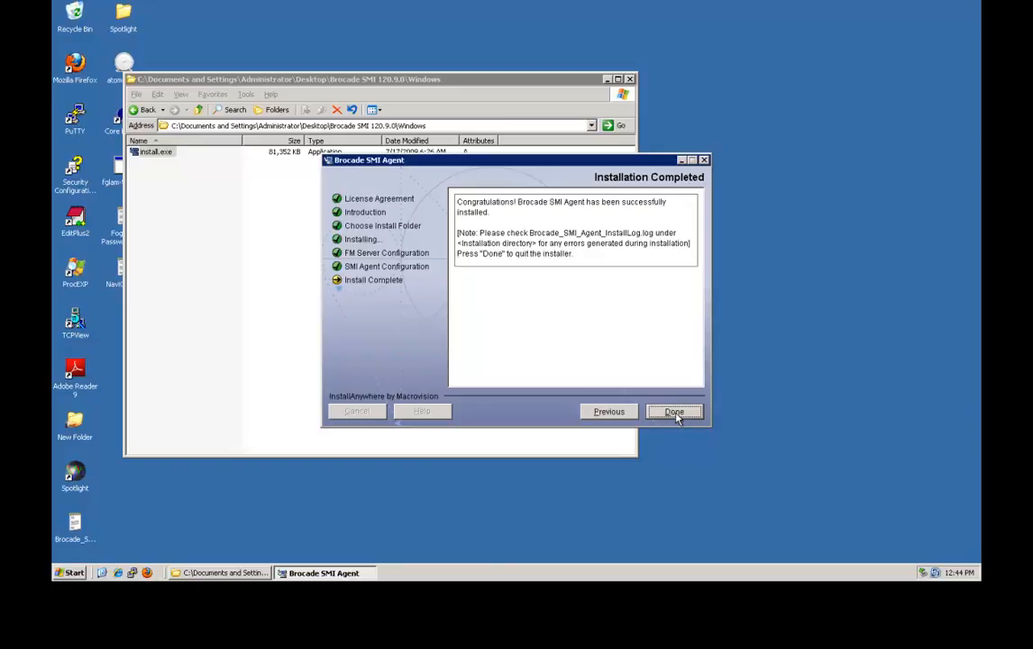
pyautogui.click(676, 413)
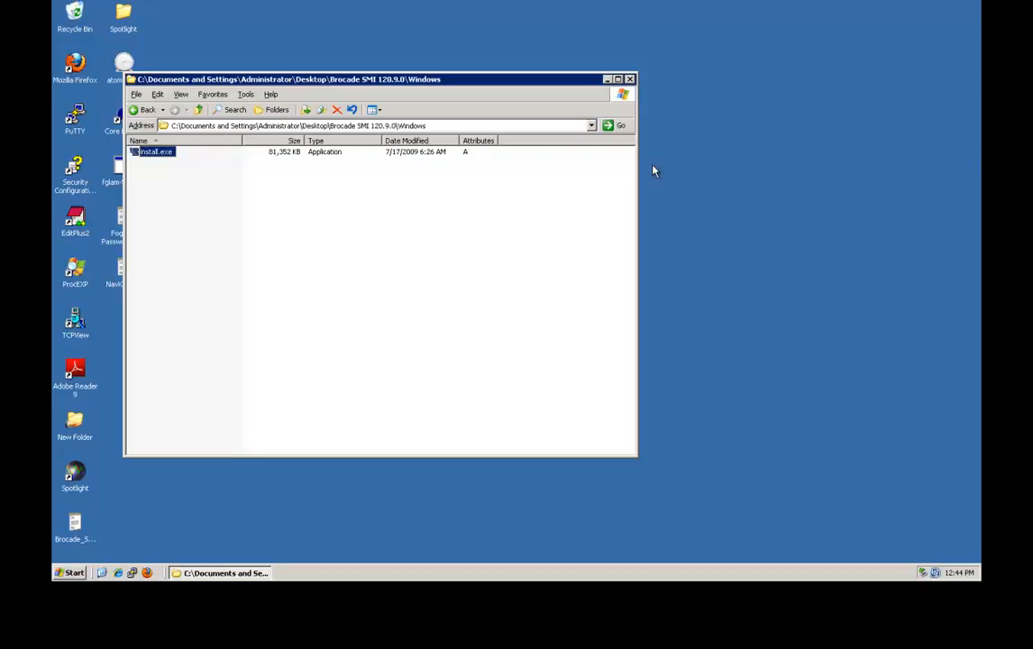
pyautogui.click(629, 79)
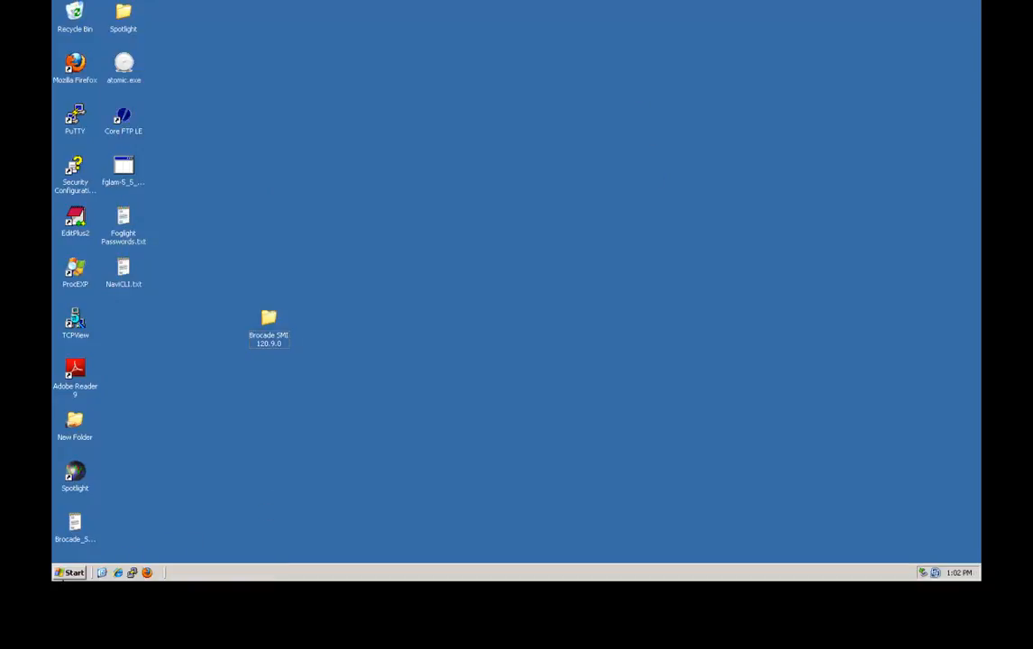
pyautogui.click(69, 572)
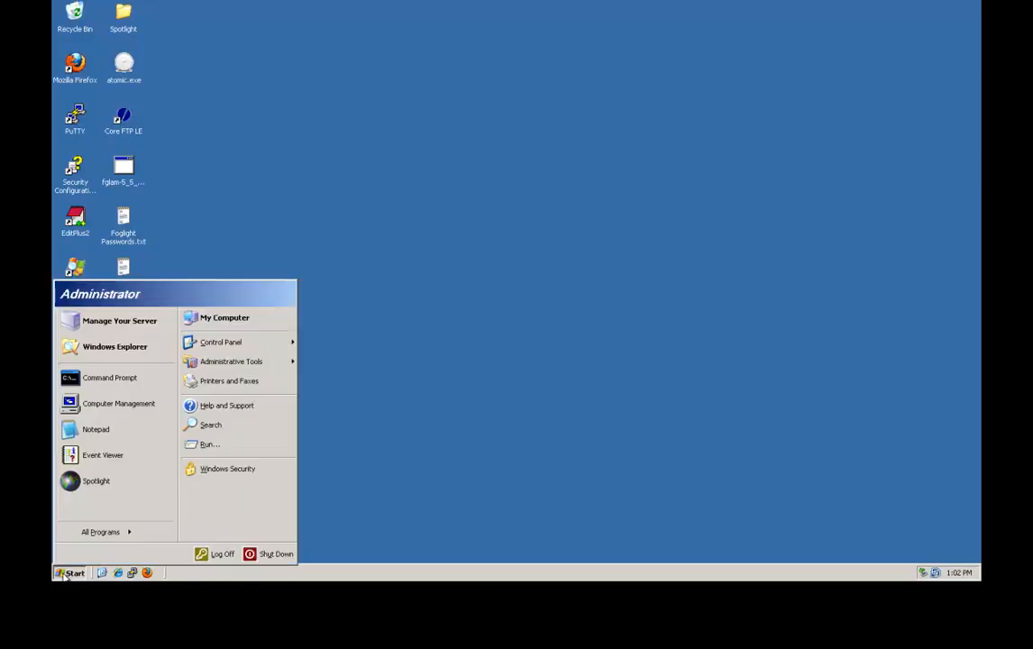
# Check in services.msc that the Brocade SMI Agent service is Started, then close Services.
pyautogui.click(209, 444)
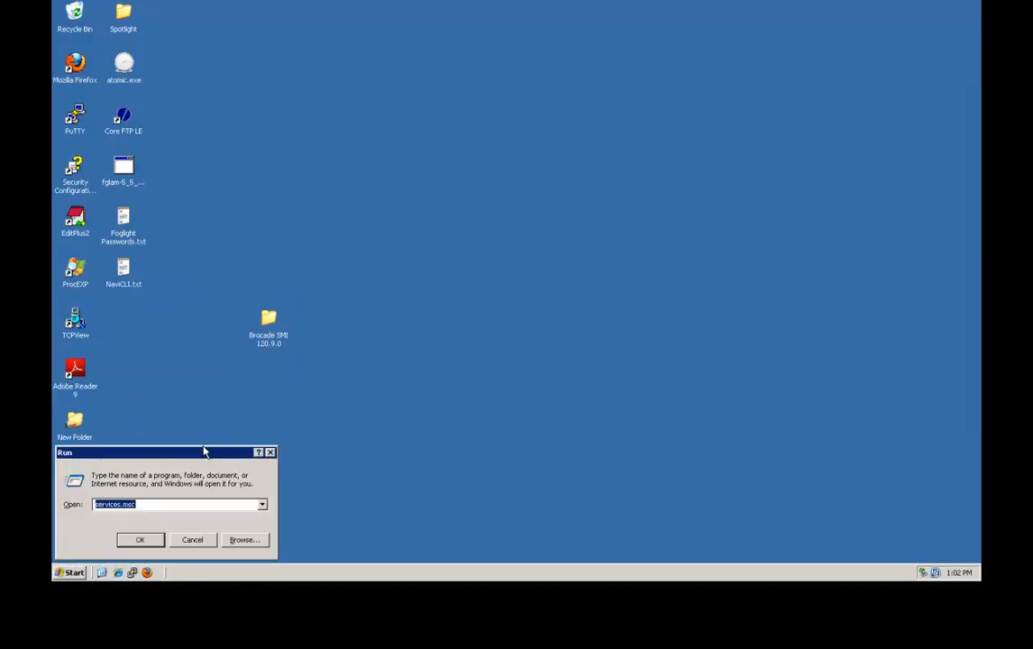
pyautogui.press('Escape')
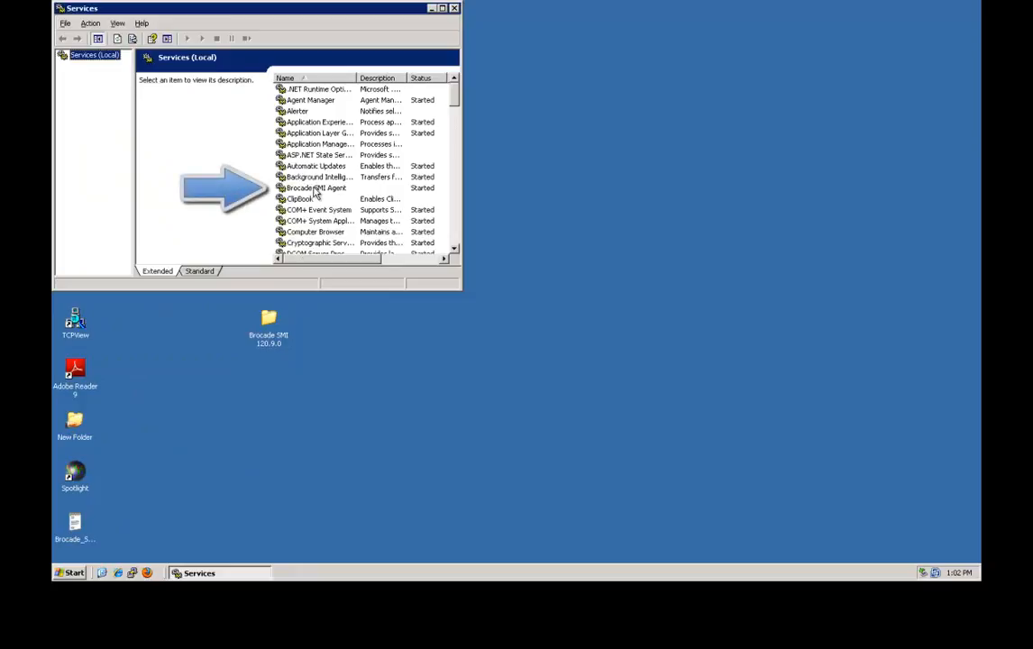
pyautogui.click(315, 190)
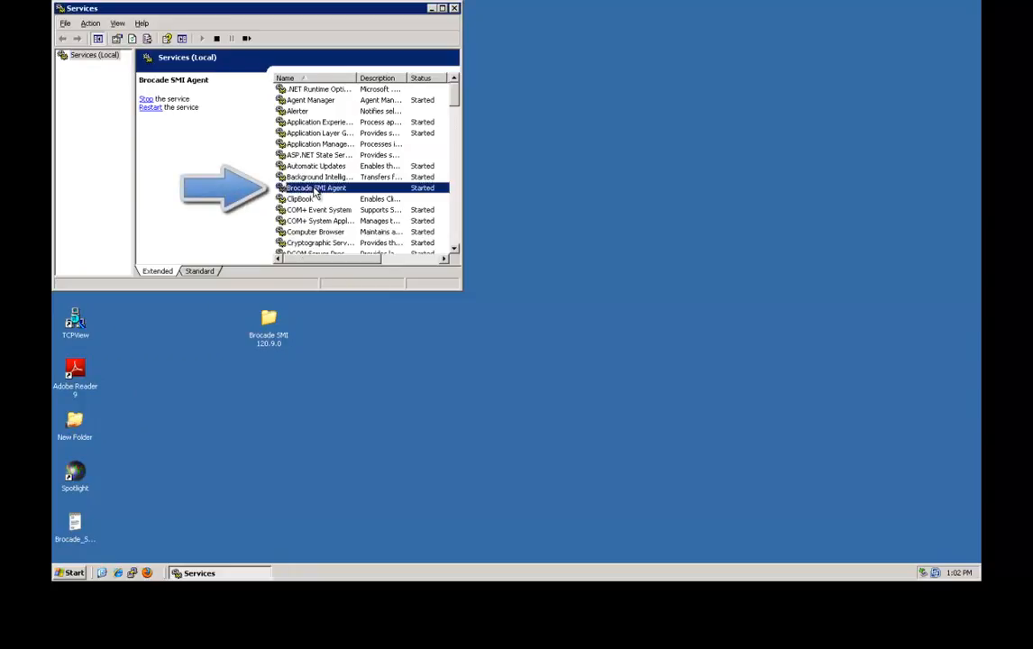
pyautogui.click(456, 8)
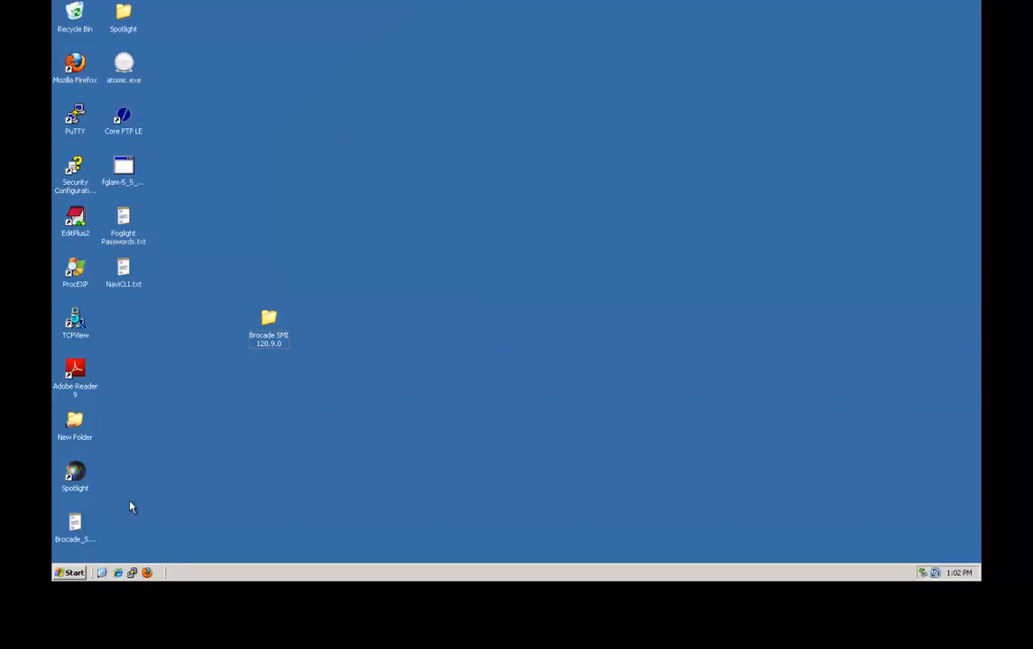
# Launch the Brocade SMI Agent Configuration Tool from All Programs > SMIAgent120.9.0.
pyautogui.click(68, 574)
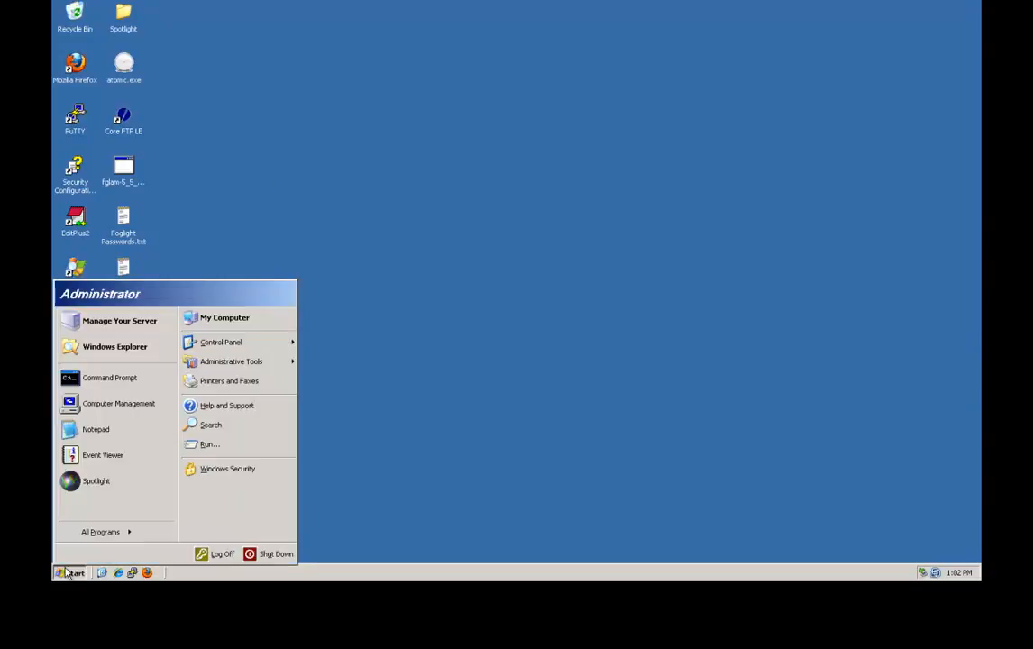
pyautogui.moveTo(109, 537)
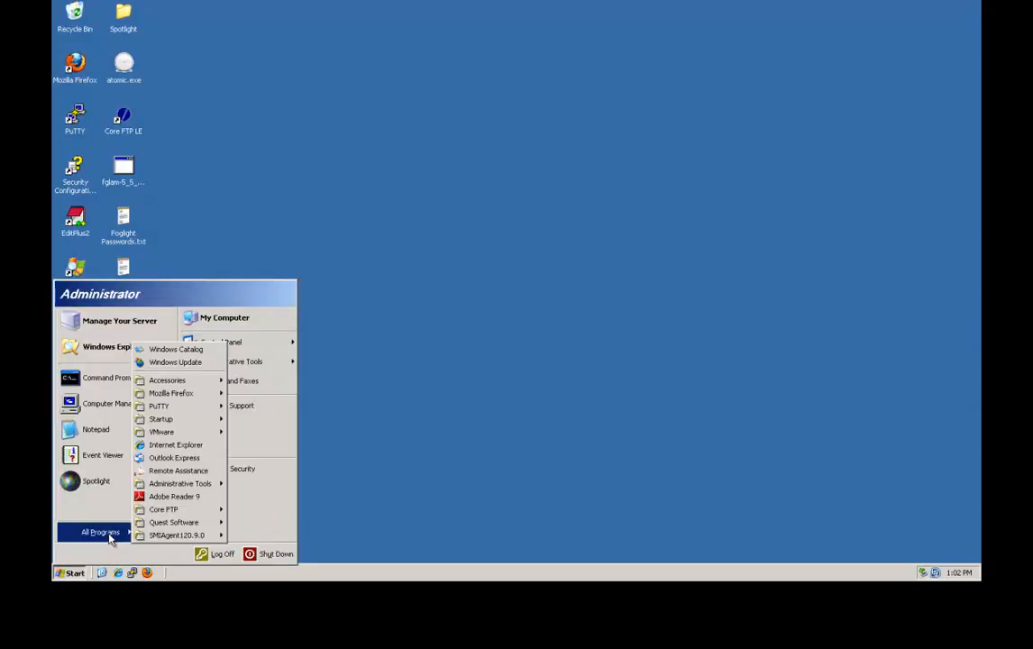
pyautogui.moveTo(167, 539)
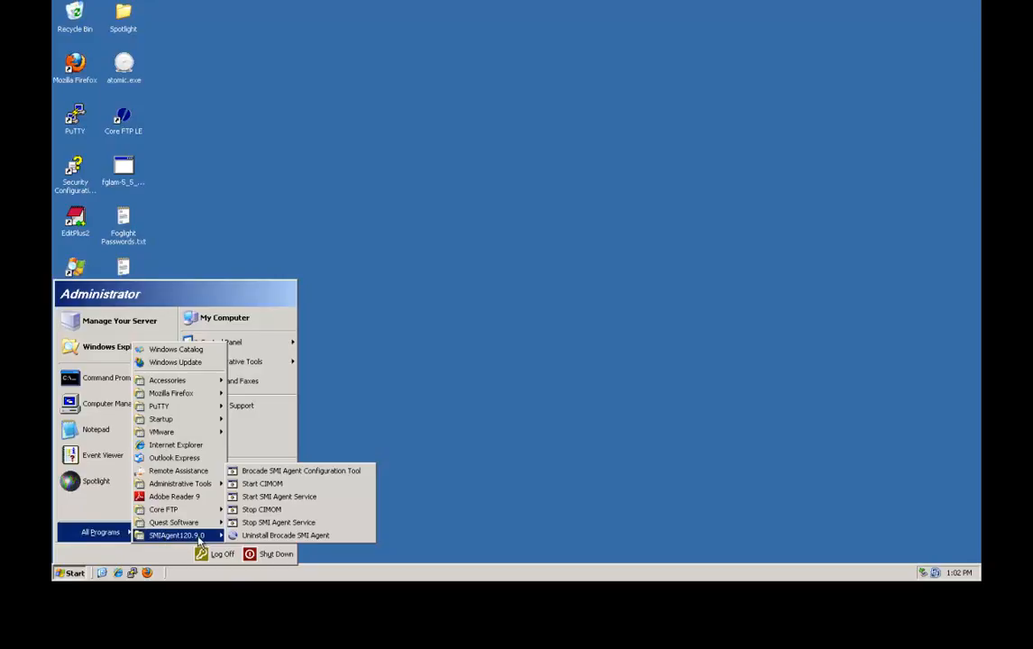
pyautogui.click(309, 473)
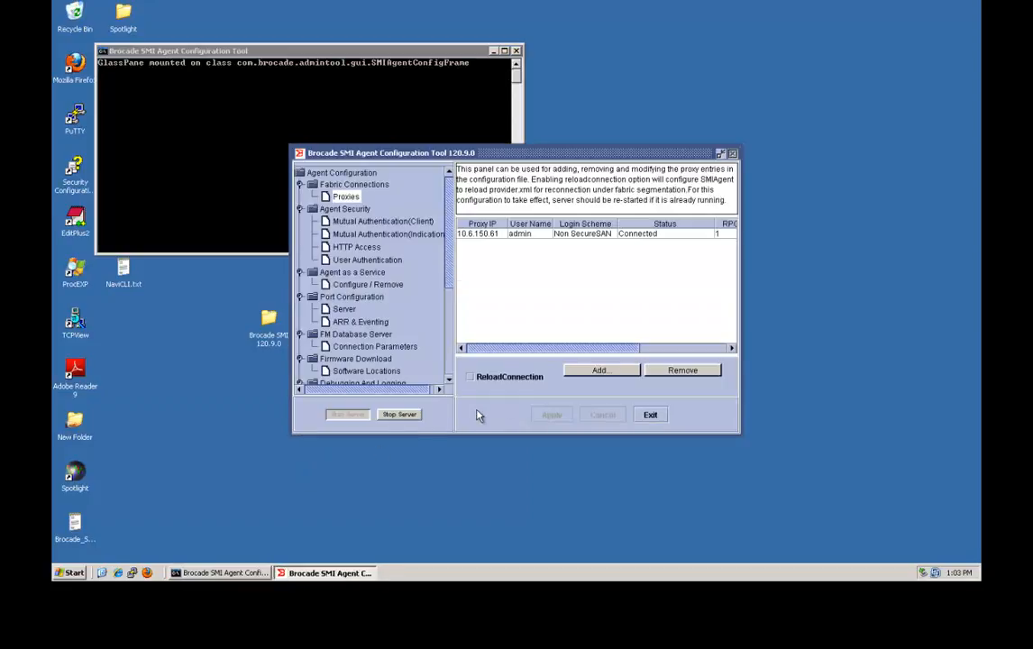
# Add proxy 10.6.150.64 with its user name and password and apply so it connects.
pyautogui.click(596, 371)
pyautogui.click(599, 370)
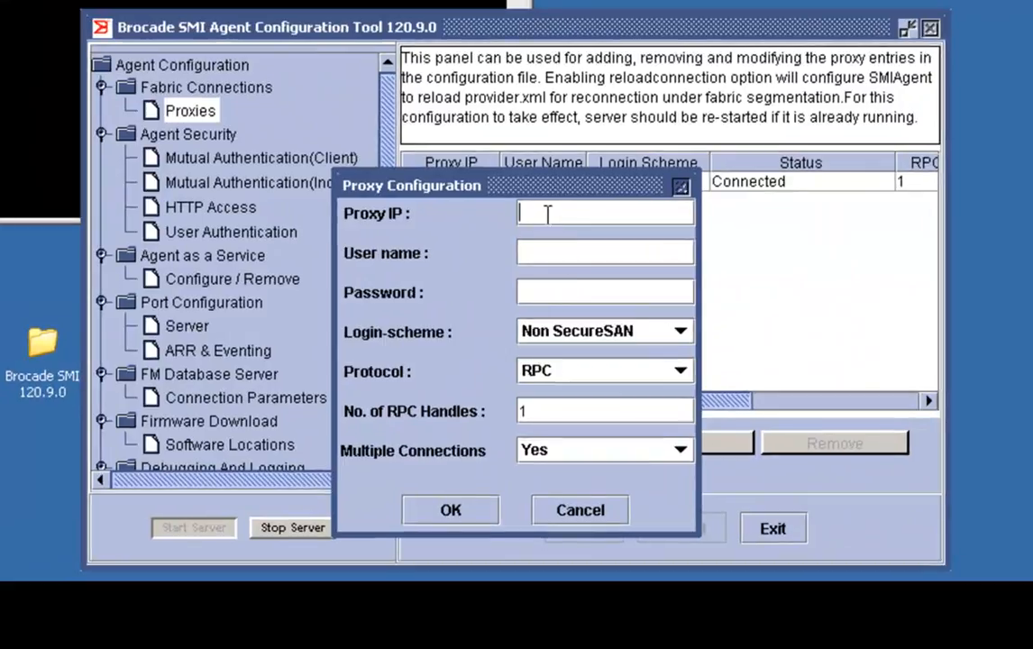
pyautogui.write('10.6.150.')
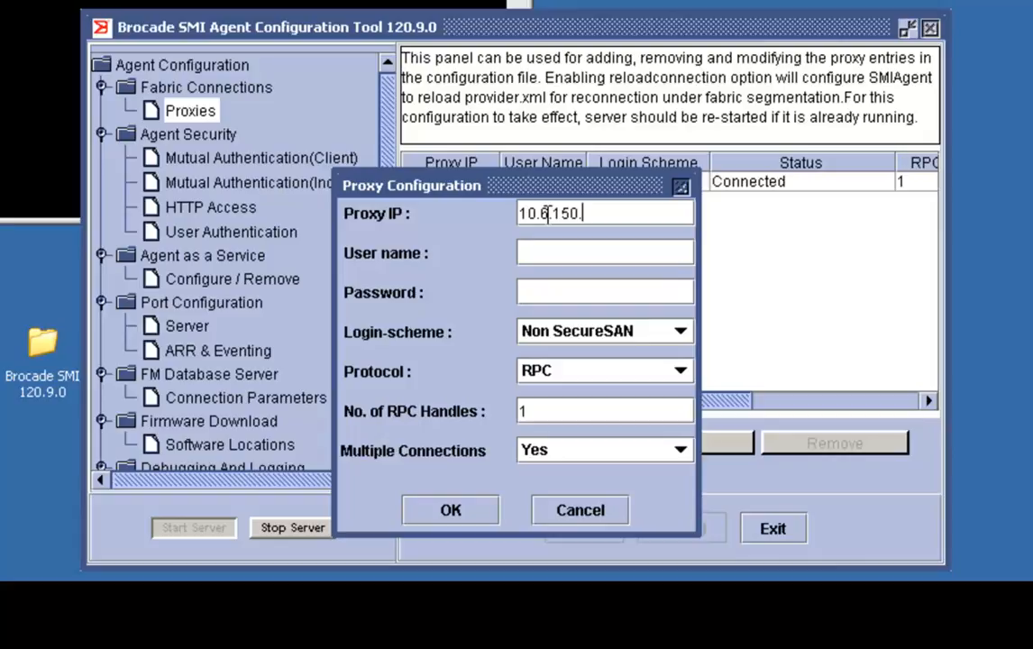
pyautogui.write('64')
pyautogui.click(543, 247)
pyautogui.write('admin')
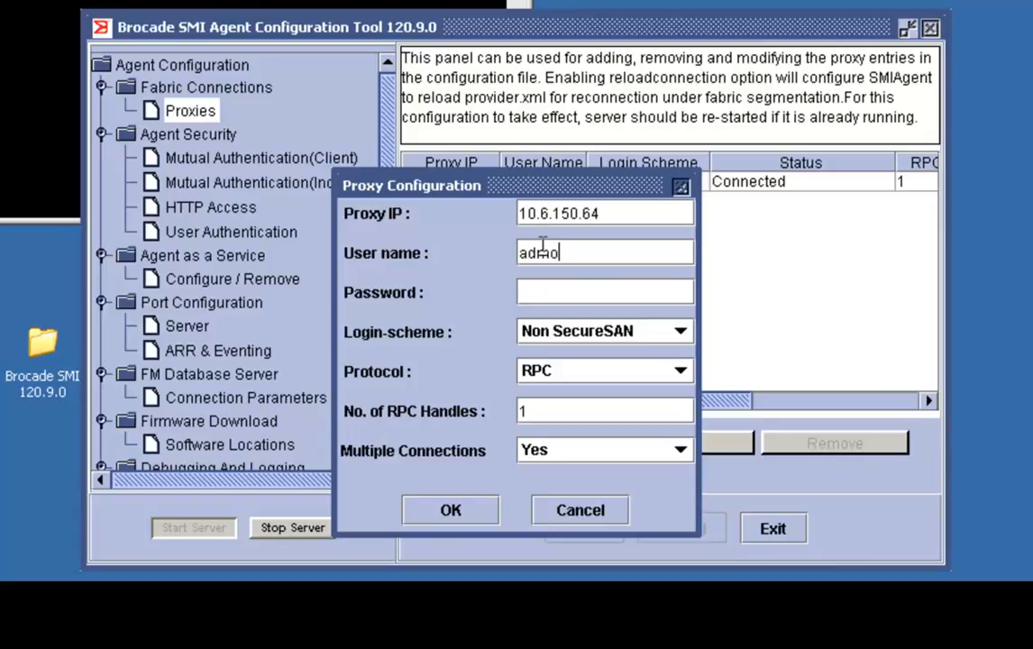
pyautogui.press('BackSpace')
pyautogui.press('BackSpace')
pyautogui.press('BackSpace')
pyautogui.press('BackSpace')
pyautogui.press('BackSpace')
pyautogui.write('admin')
pyautogui.press('Tab')
pyautogui.write('password')
pyautogui.click(453, 512)
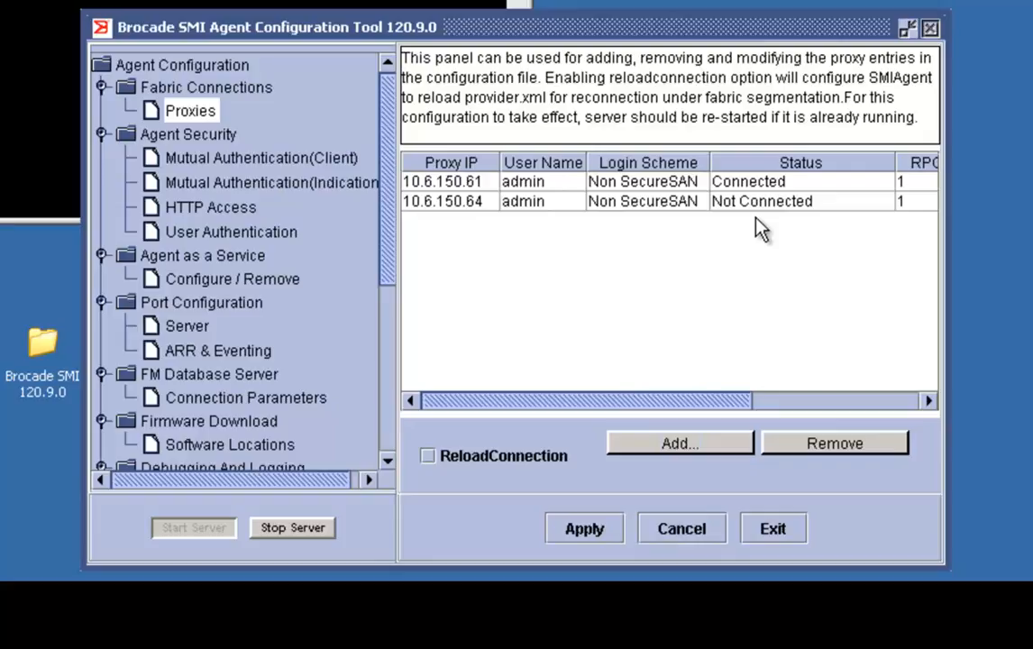
pyautogui.click(586, 530)
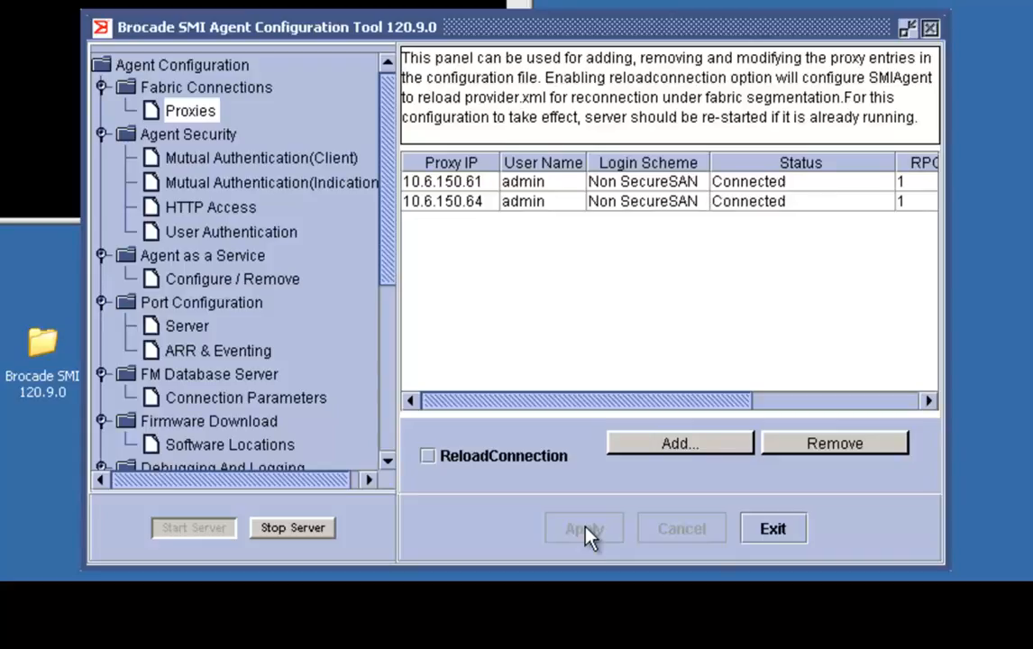
# Add proxy 10.6.150.41 with its user name and password and apply the change.
pyautogui.click(669, 446)
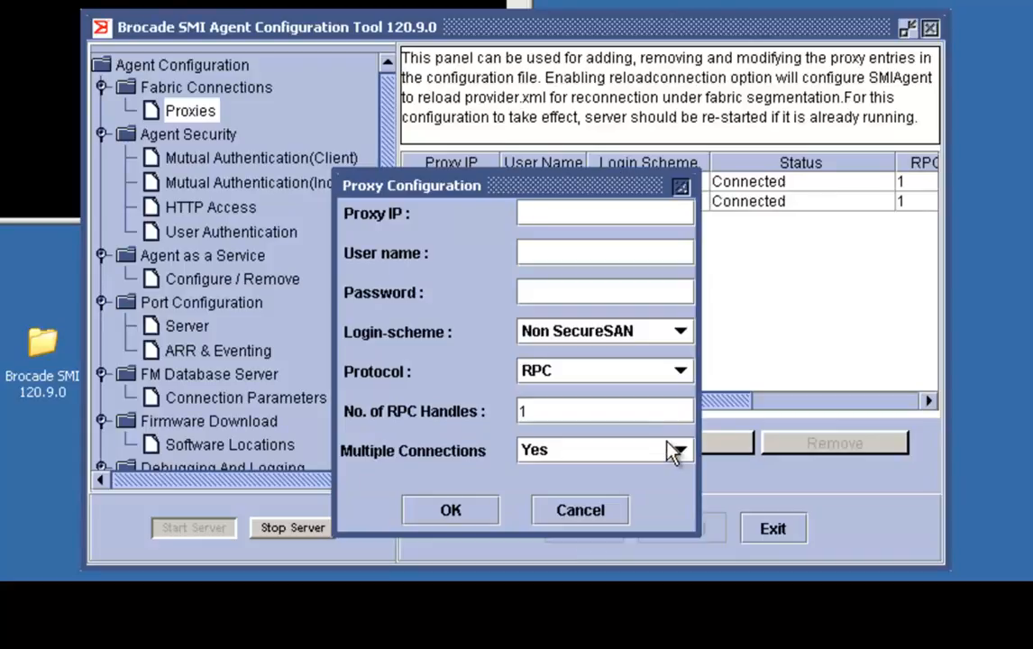
pyautogui.write('10.6.150.41')
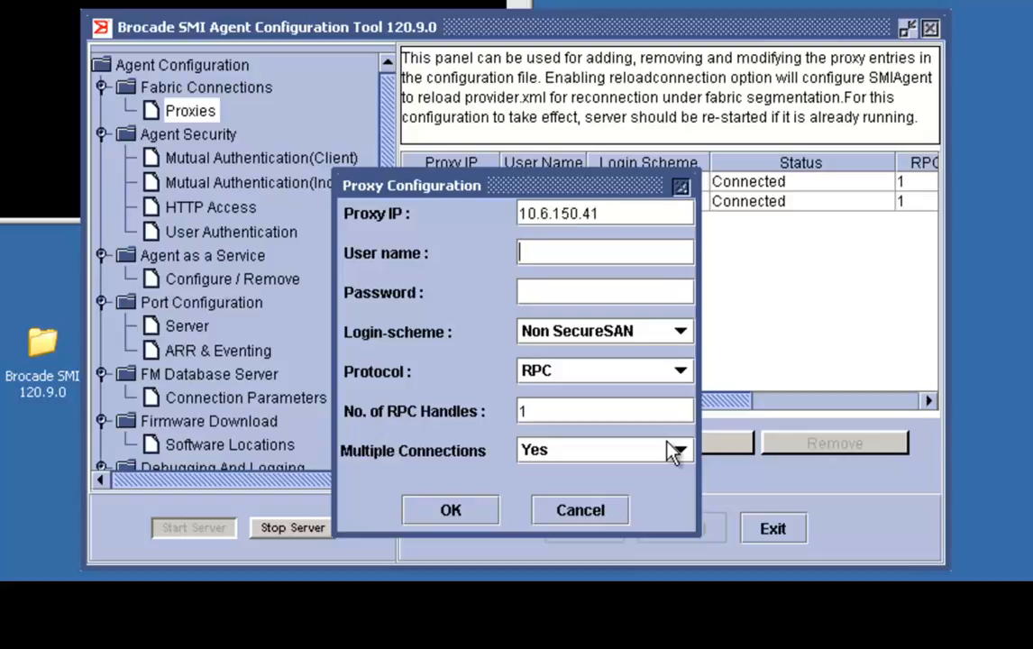
pyautogui.press('Tab')
pyautogui.write('root')
pyautogui.press('Tab')
pyautogui.write('********')
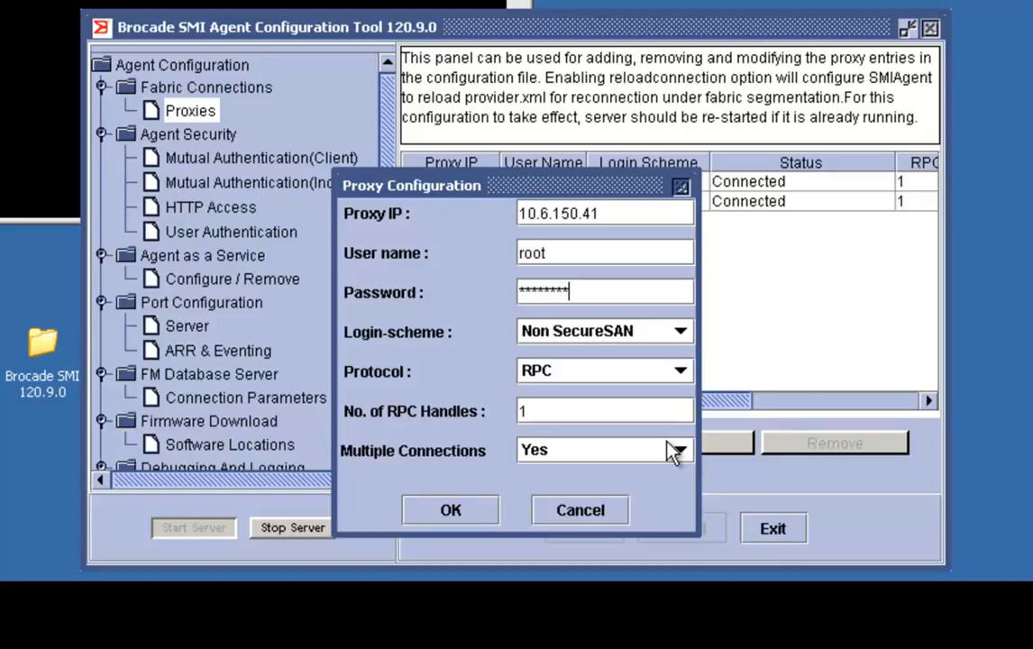
pyautogui.click(451, 517)
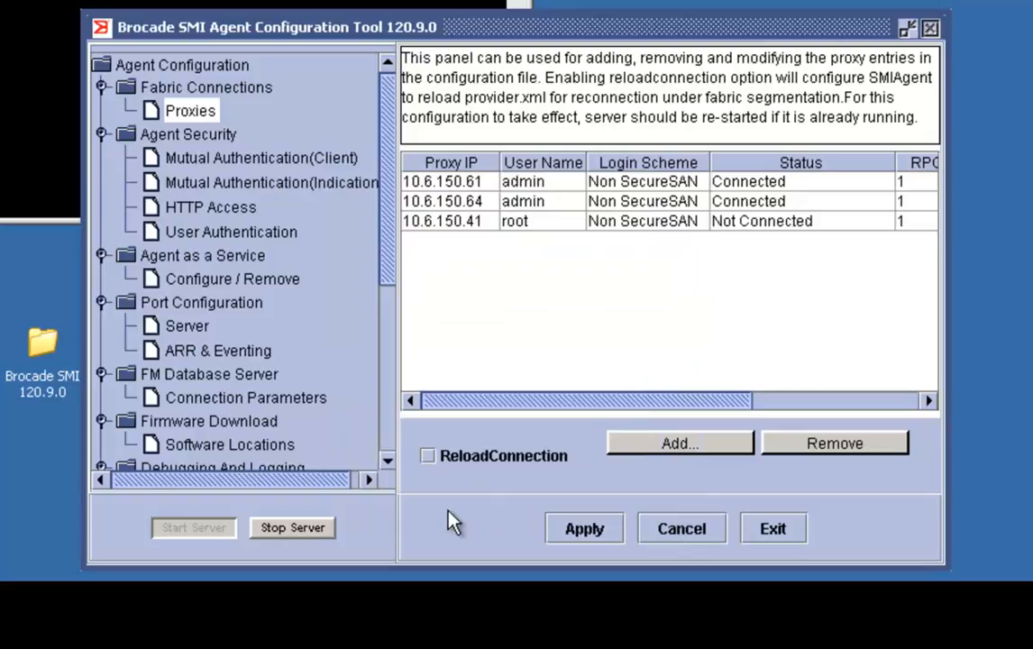
pyautogui.click(585, 532)
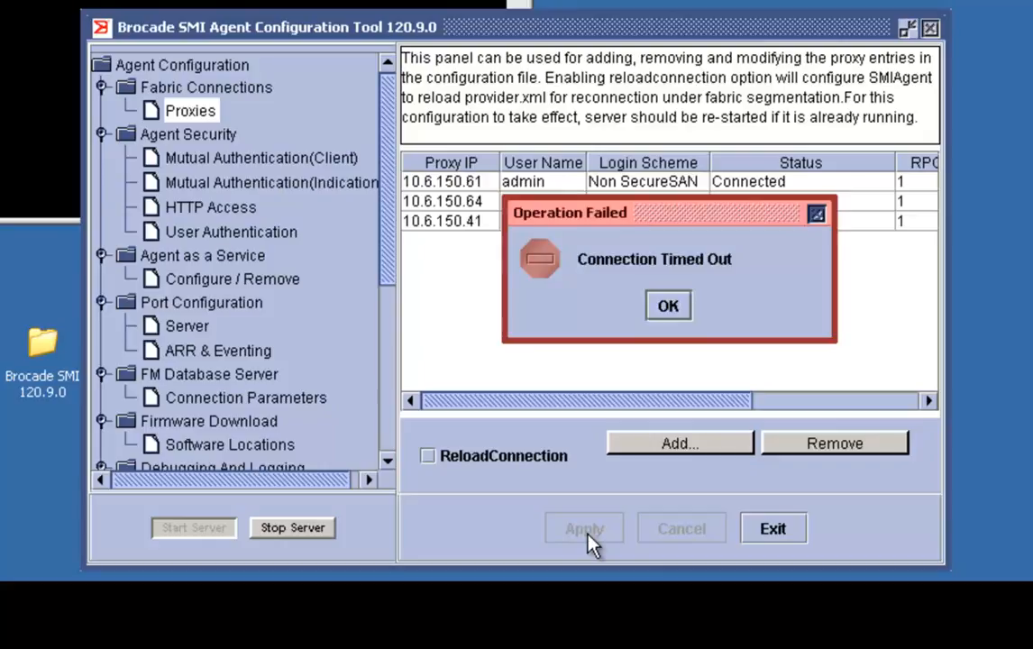
# Dismiss the timeout error and remove the Login Failed proxy 10.6.150.41, applying the removal.
pyautogui.click(668, 307)
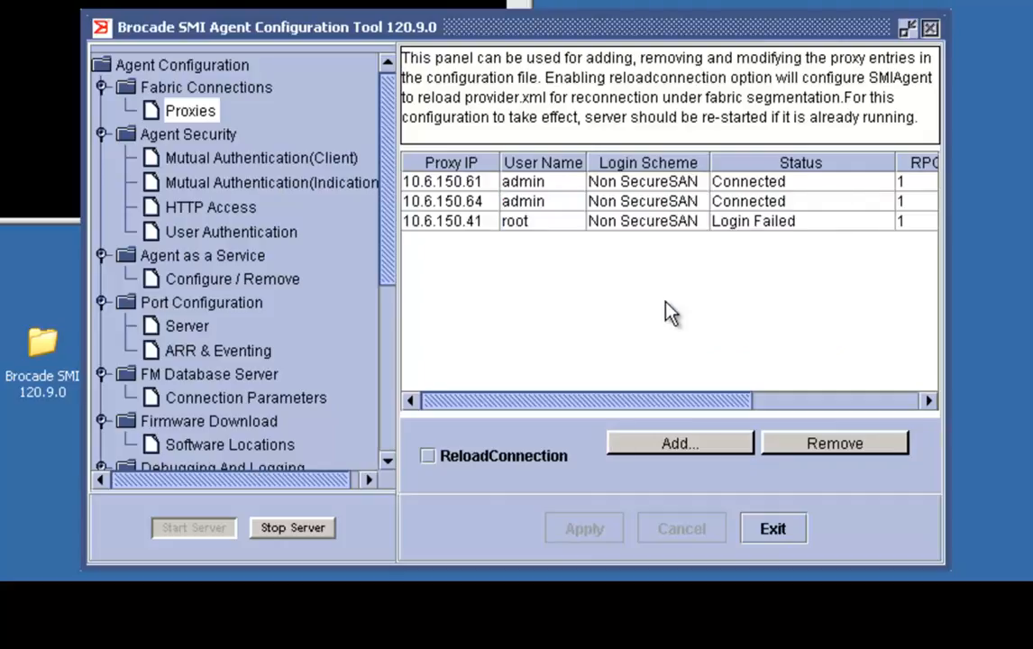
pyautogui.click(744, 225)
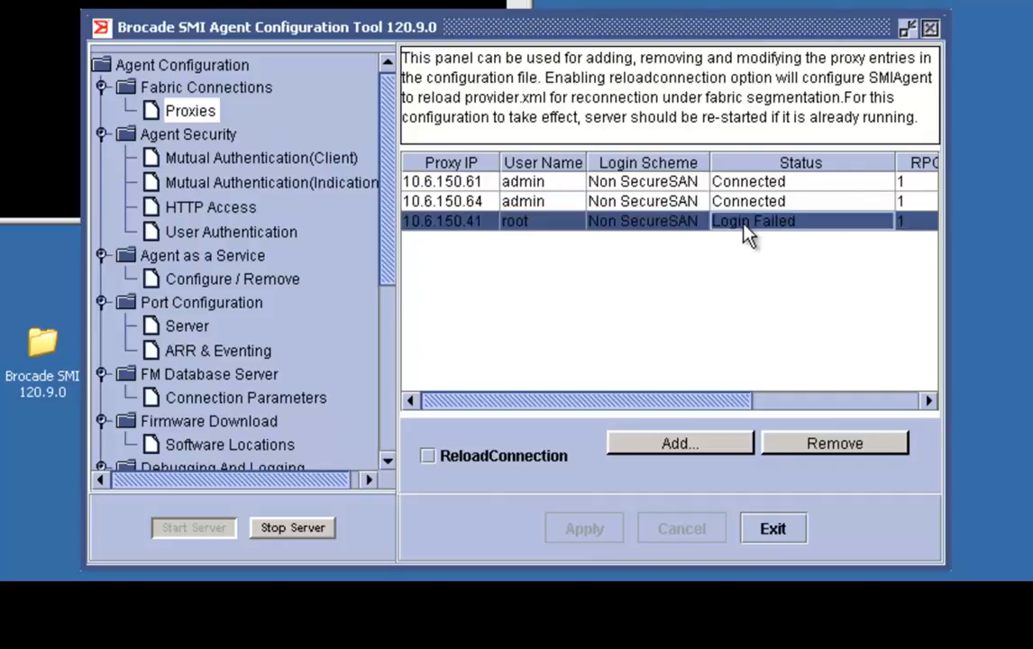
pyautogui.click(830, 448)
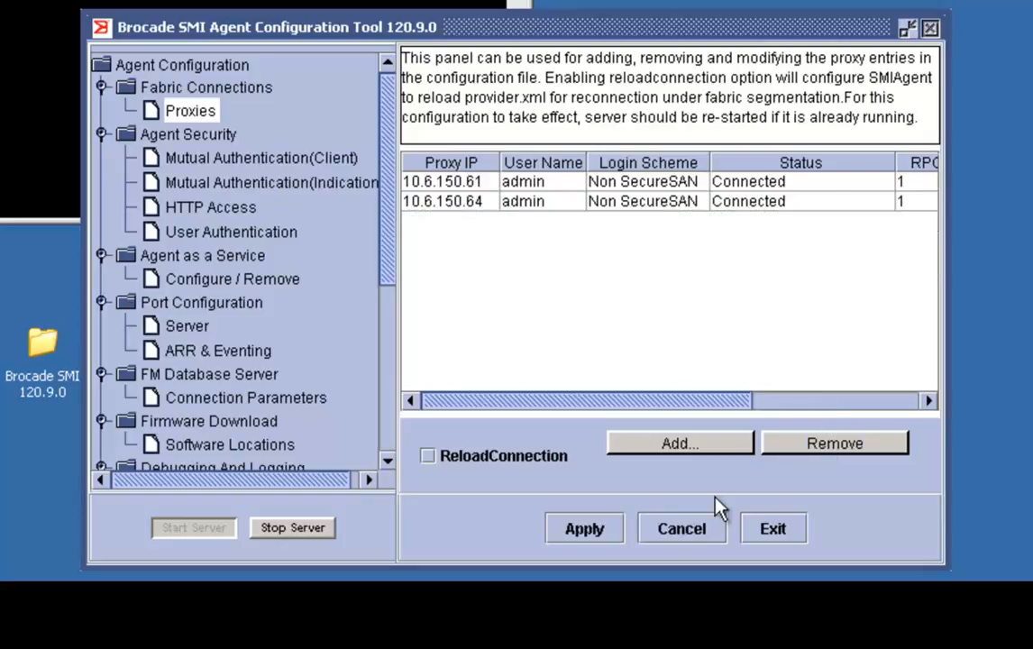
pyautogui.click(586, 532)
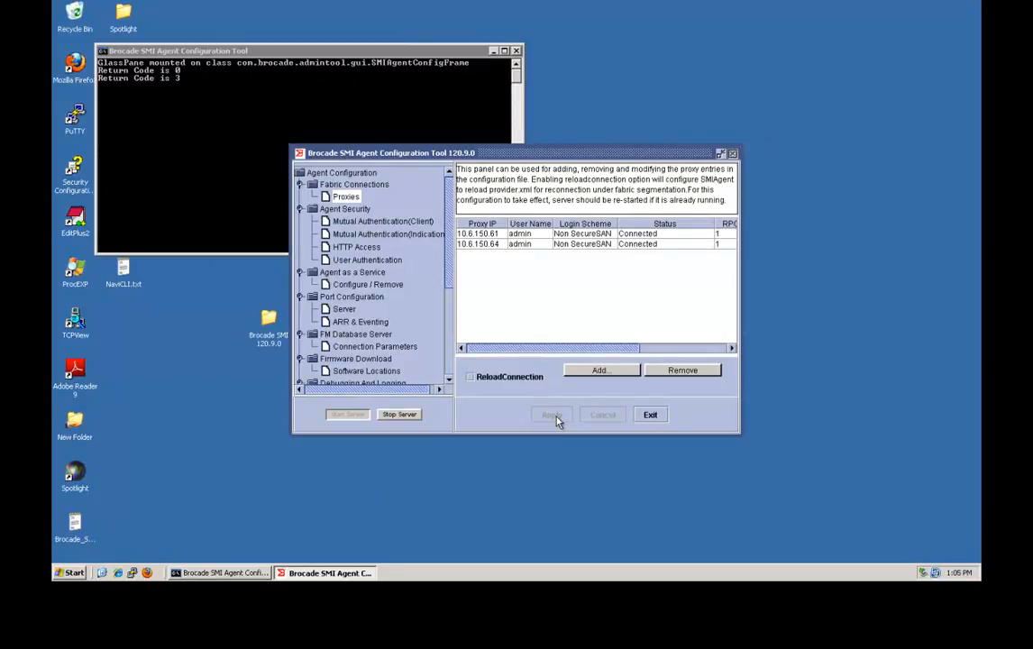
# Leave User Authentication disabled after toggling it on and off, apply, and exit the configuration tool.
pyautogui.click(387, 262)
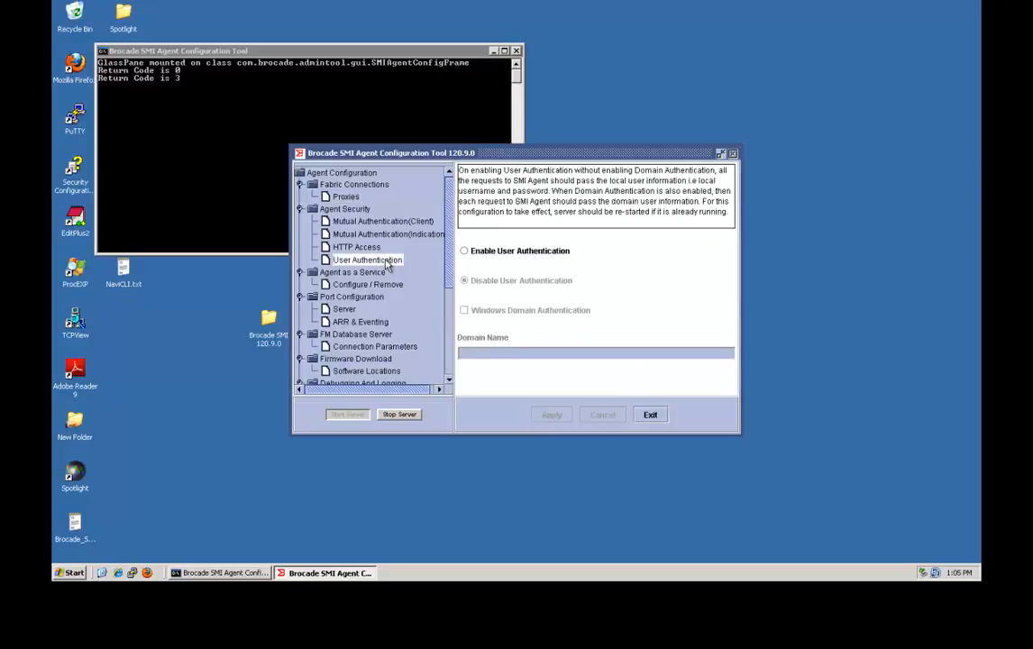
pyautogui.click(483, 258)
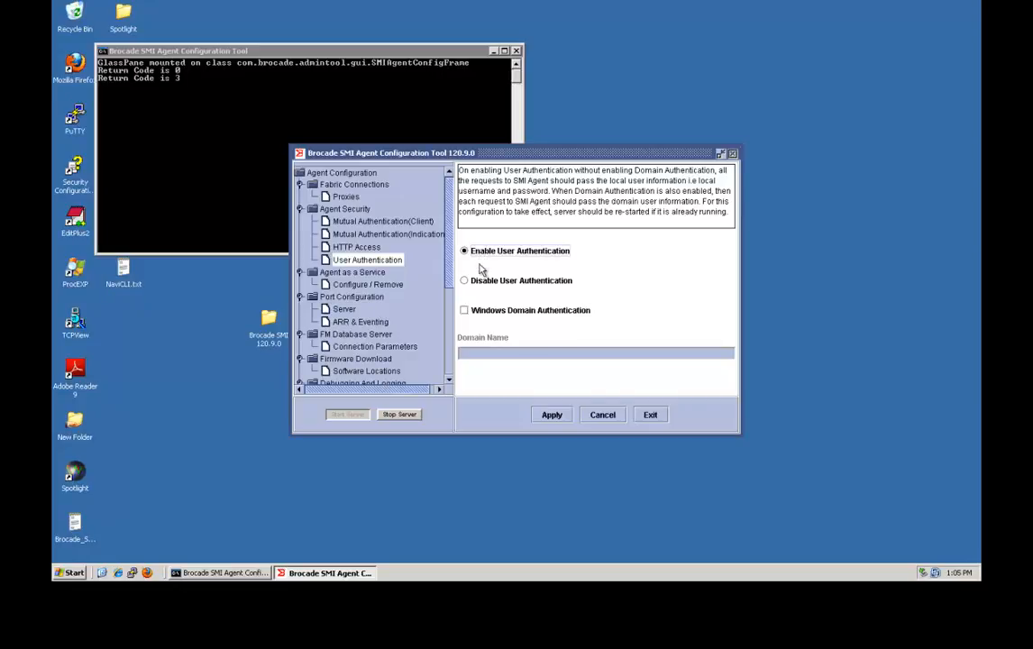
pyautogui.click(483, 282)
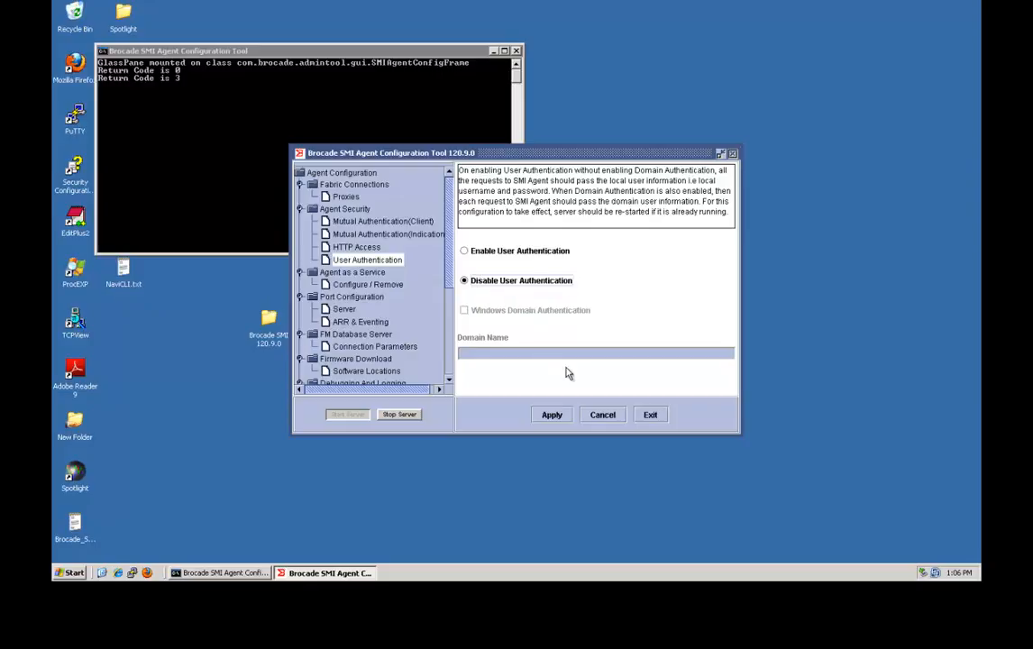
pyautogui.click(550, 418)
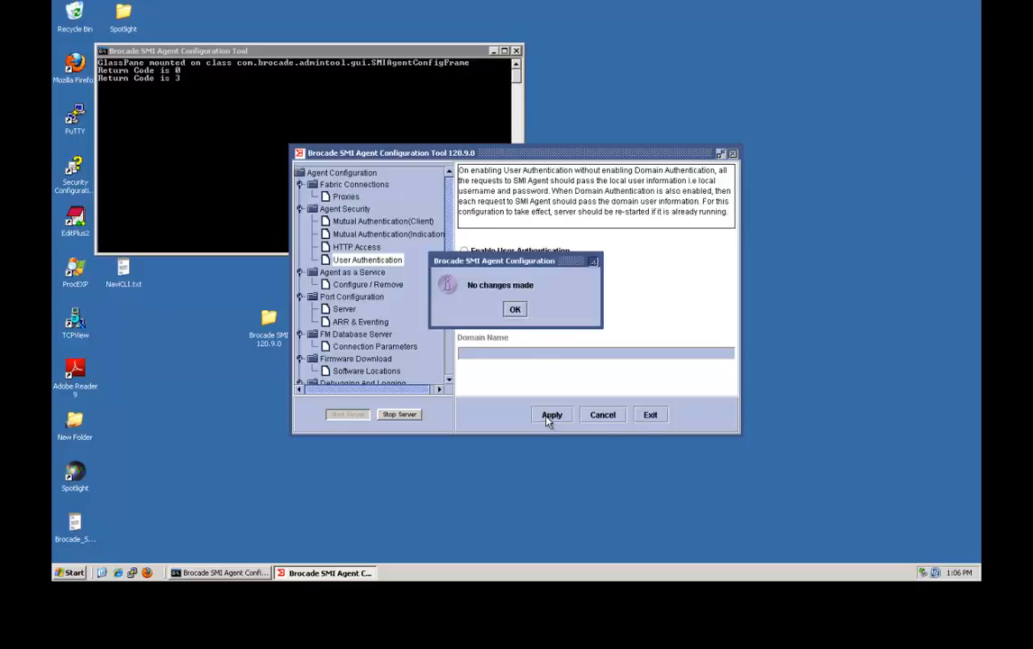
pyautogui.click(515, 310)
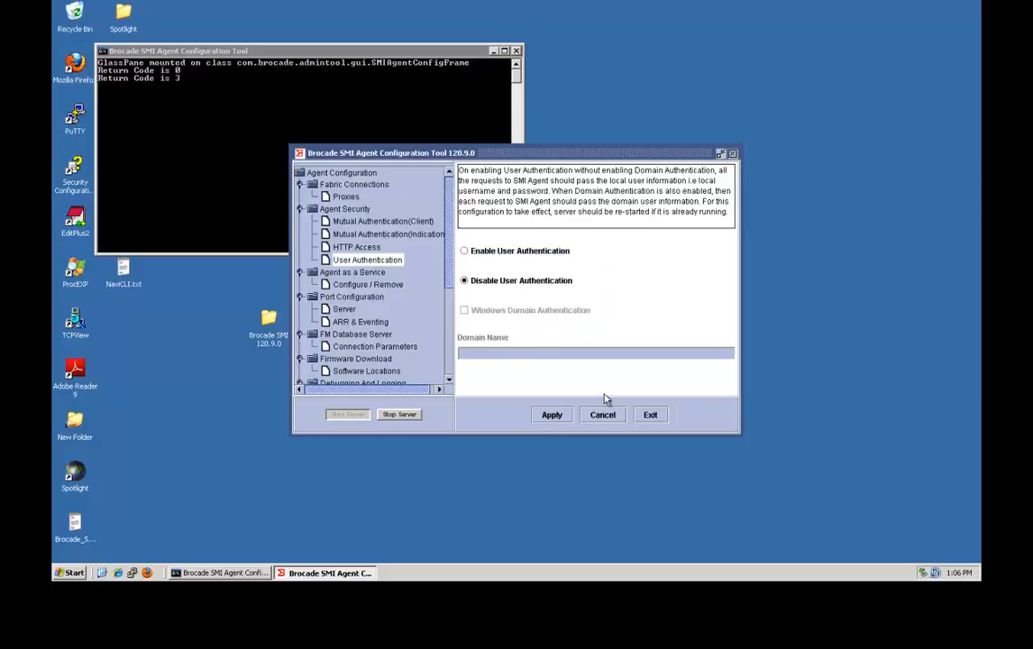
pyautogui.click(648, 416)
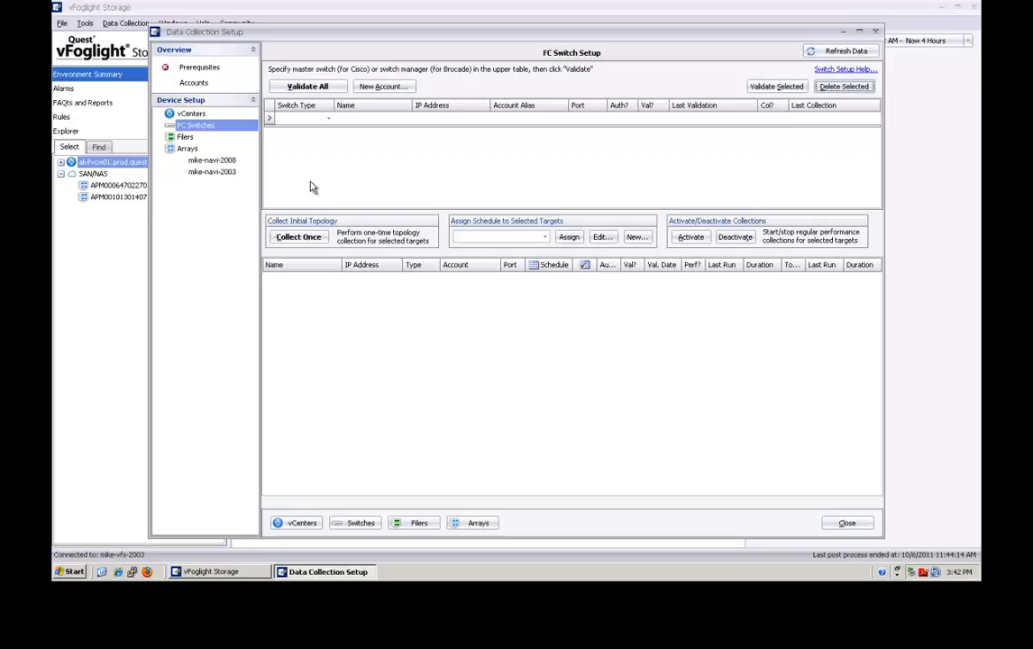
# Add a Brocade switch entry with the agent's host name and IP address 10.1.23.226.
pyautogui.click(329, 119)
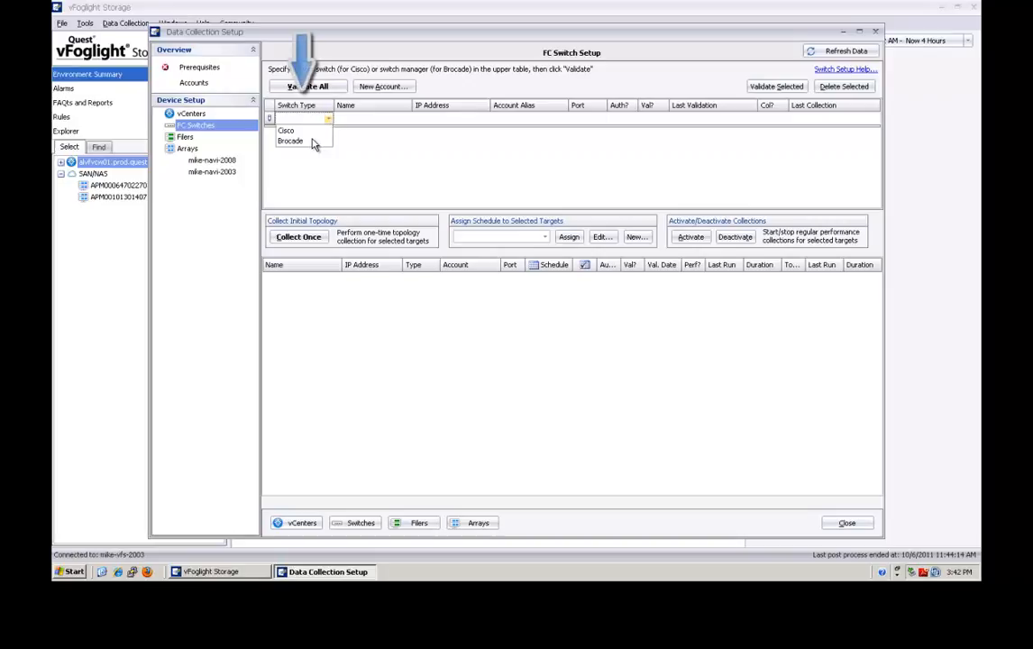
pyautogui.click(309, 142)
pyautogui.click(357, 120)
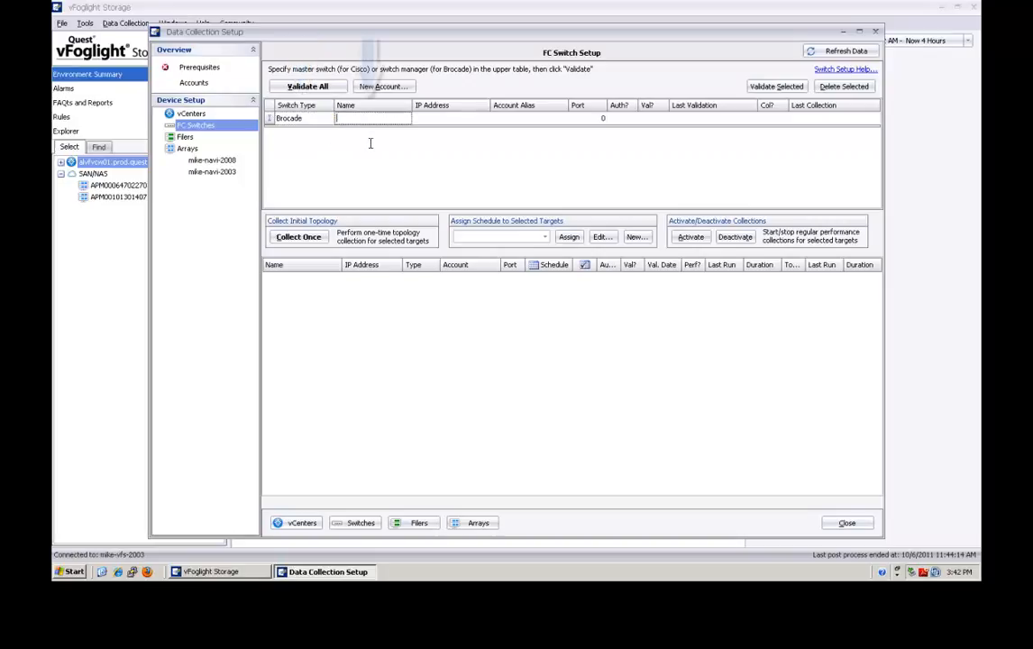
pyautogui.write('mike')
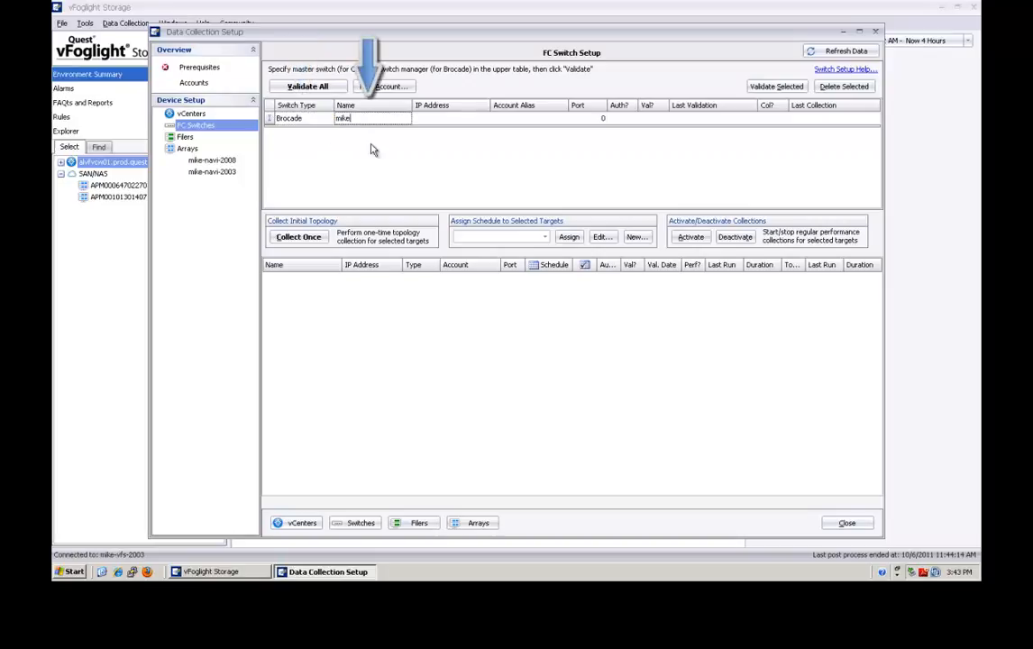
pyautogui.write('-')
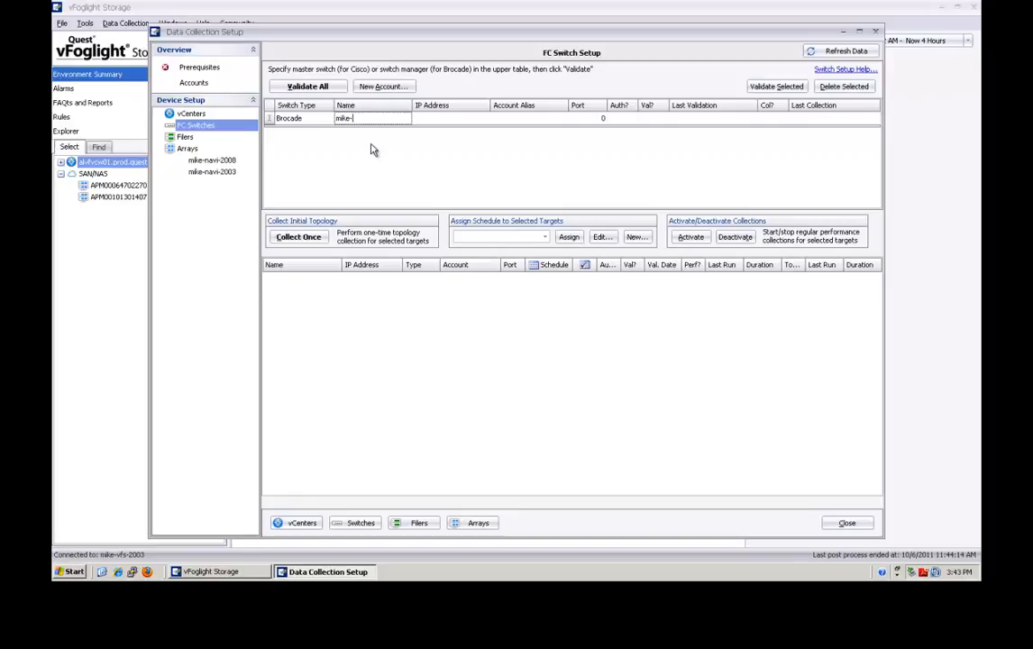
pyautogui.write('navi-2003')
pyautogui.press('Tab')
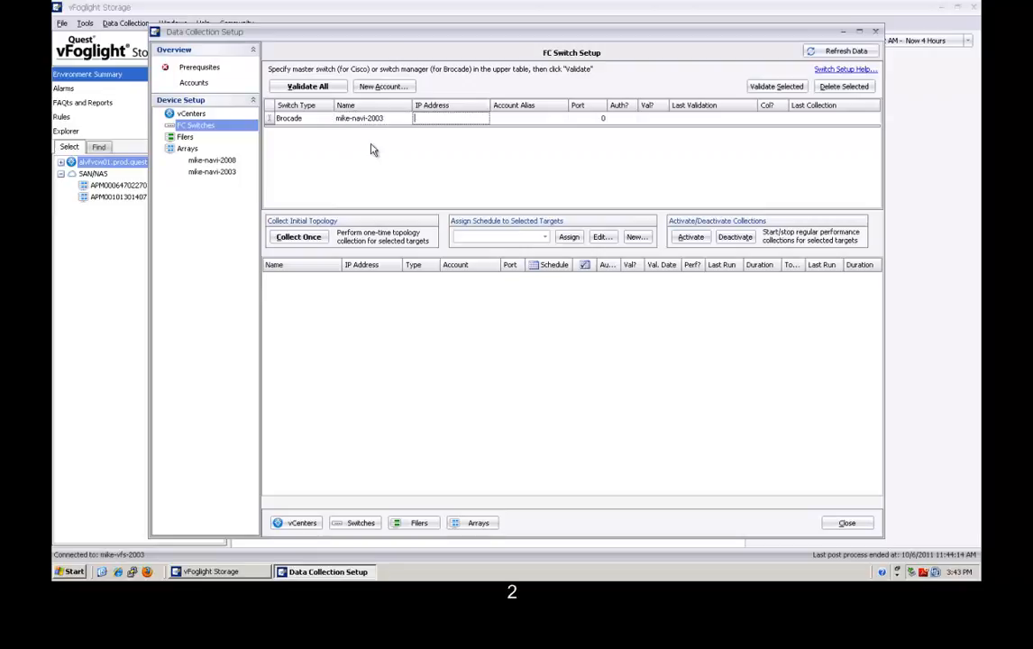
pyautogui.write('10.1.23.')
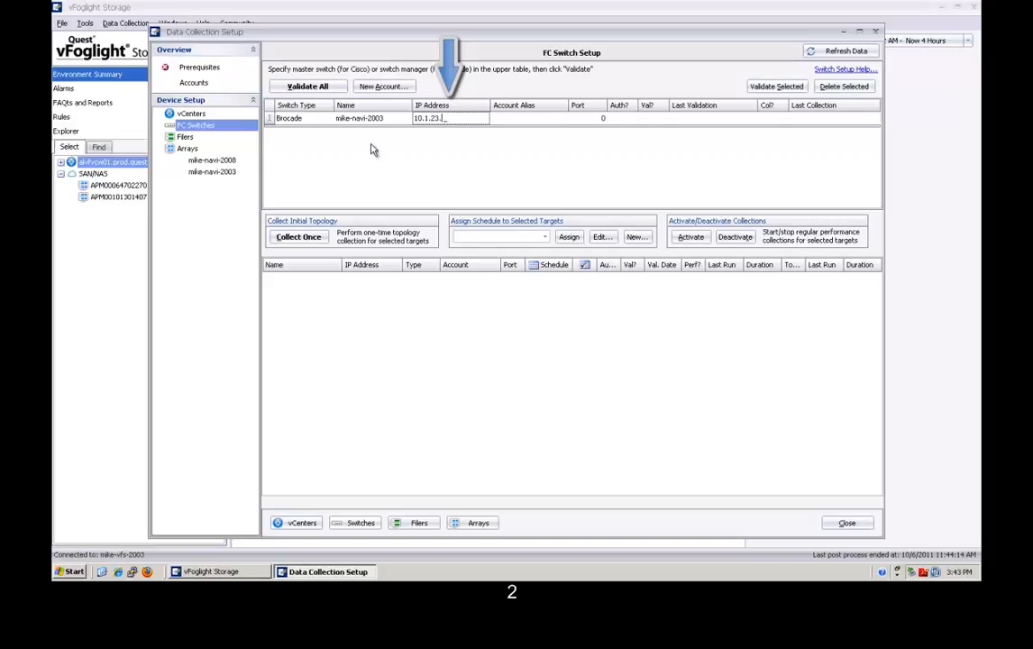
pyautogui.write('226')
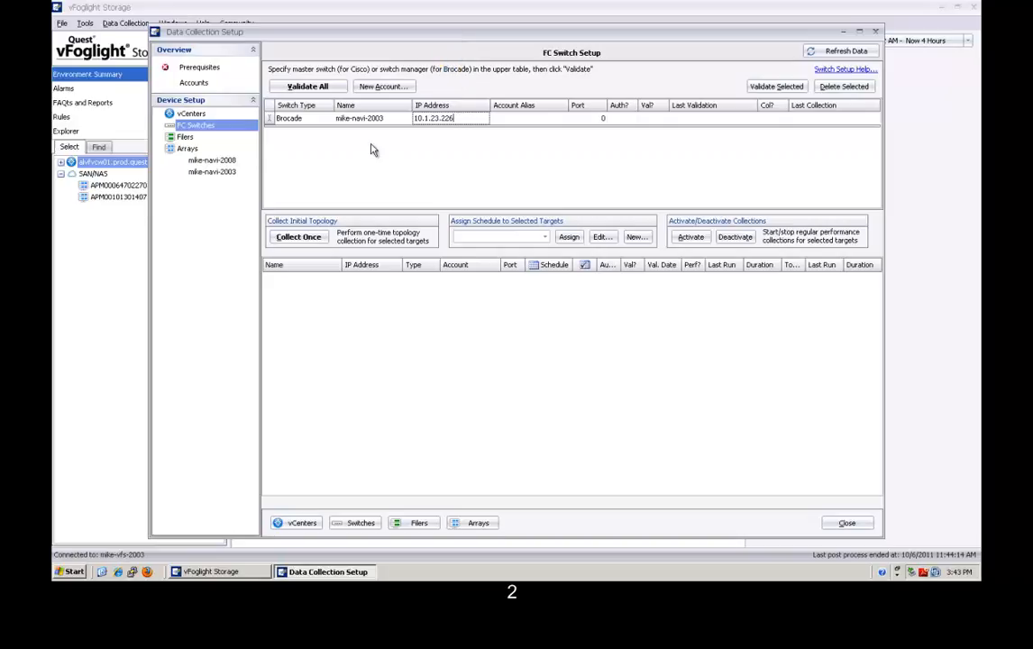
# Assign account alias brocade to the entry and bring up the Define New Account form.
pyautogui.click(549, 126)
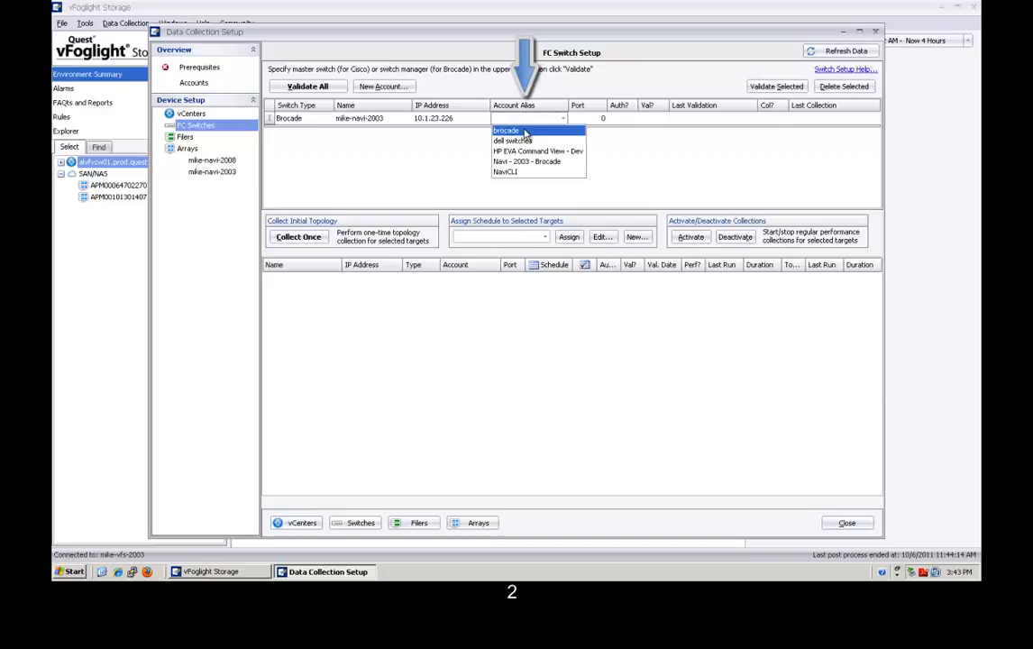
pyautogui.click(526, 131)
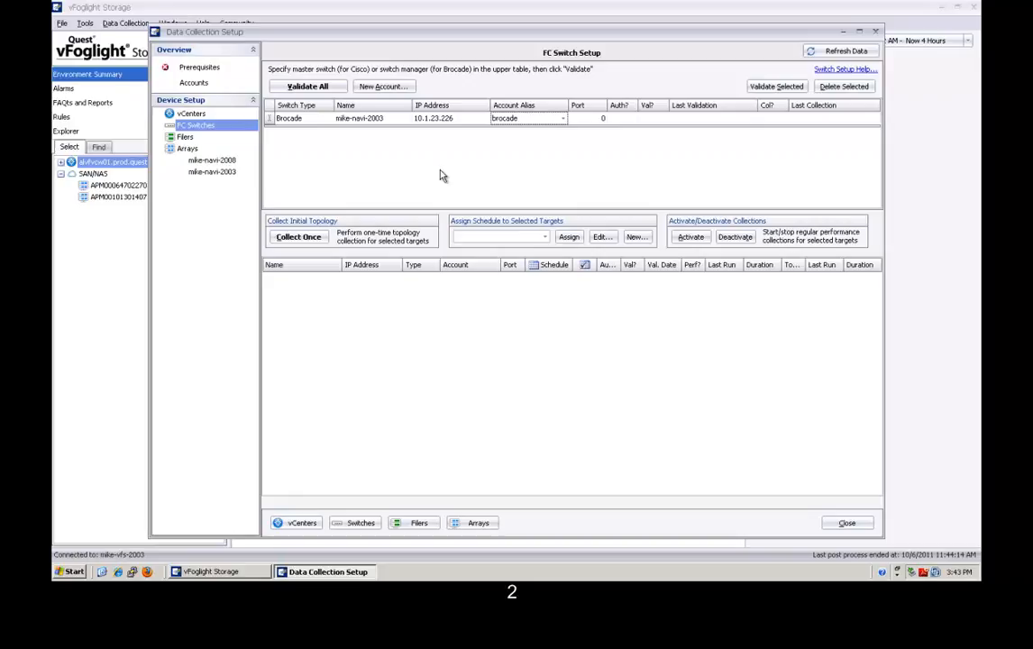
pyautogui.click(379, 88)
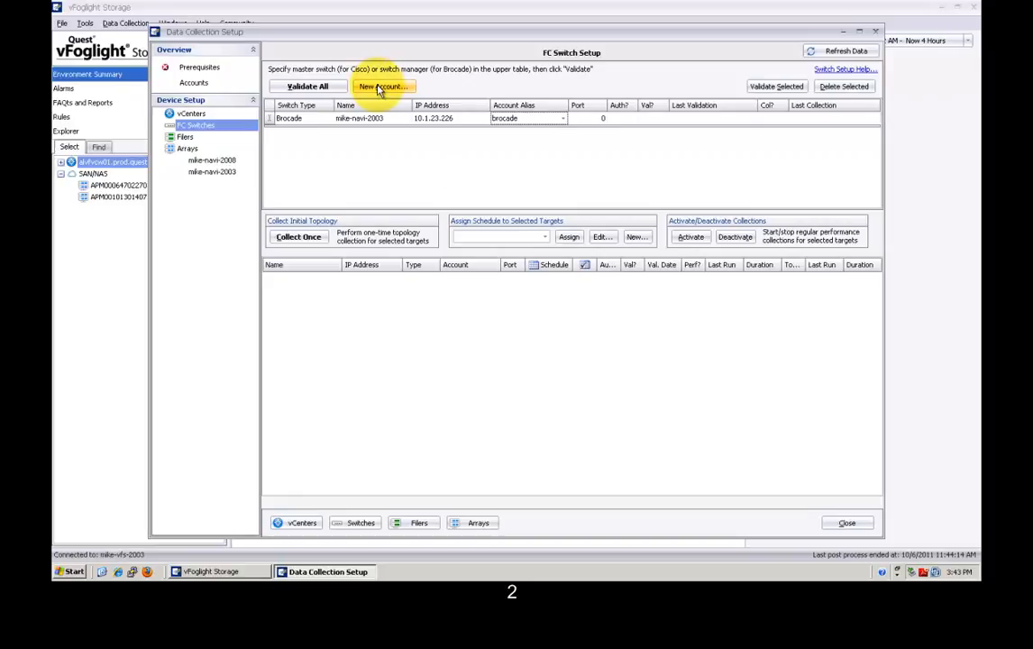
pyautogui.click(197, 84)
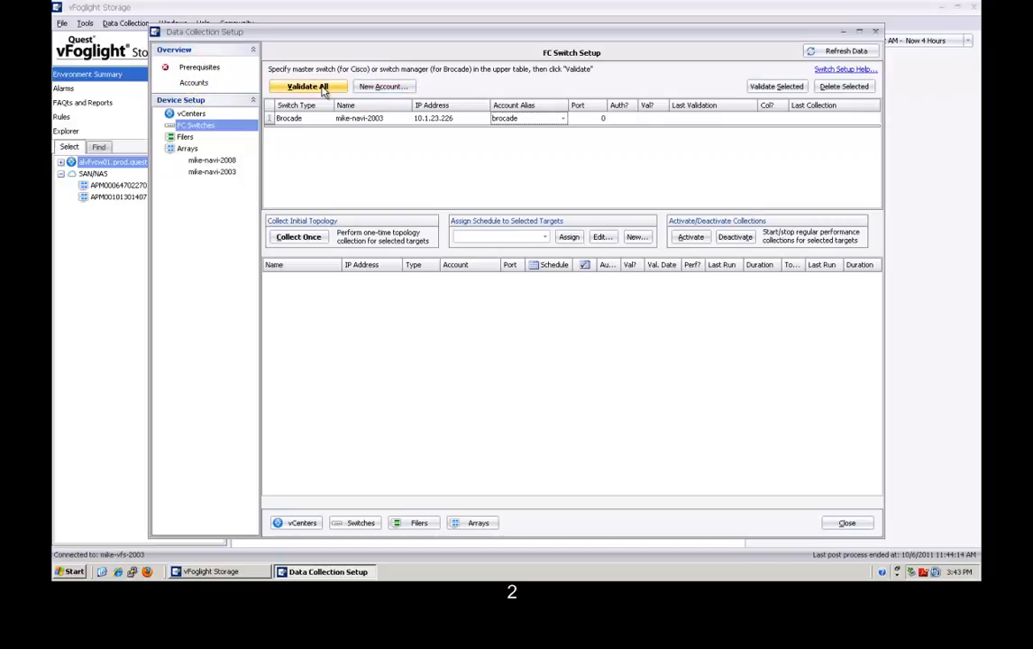
pyautogui.click(374, 87)
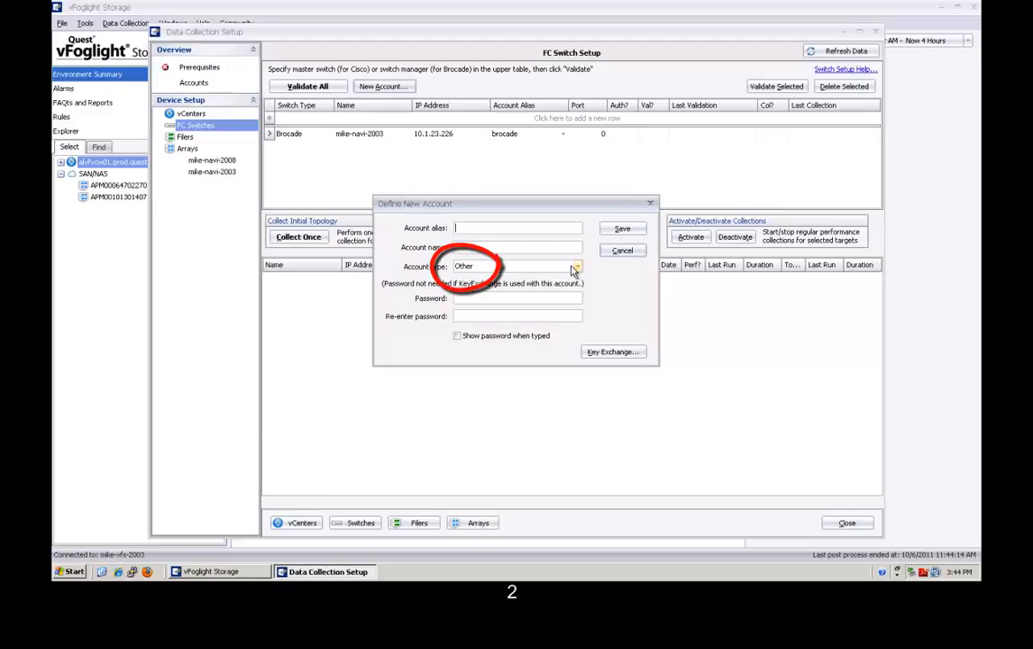
# Cancel the new-account form and validate the Brocade agent entry with Validate All.
pyautogui.click(624, 251)
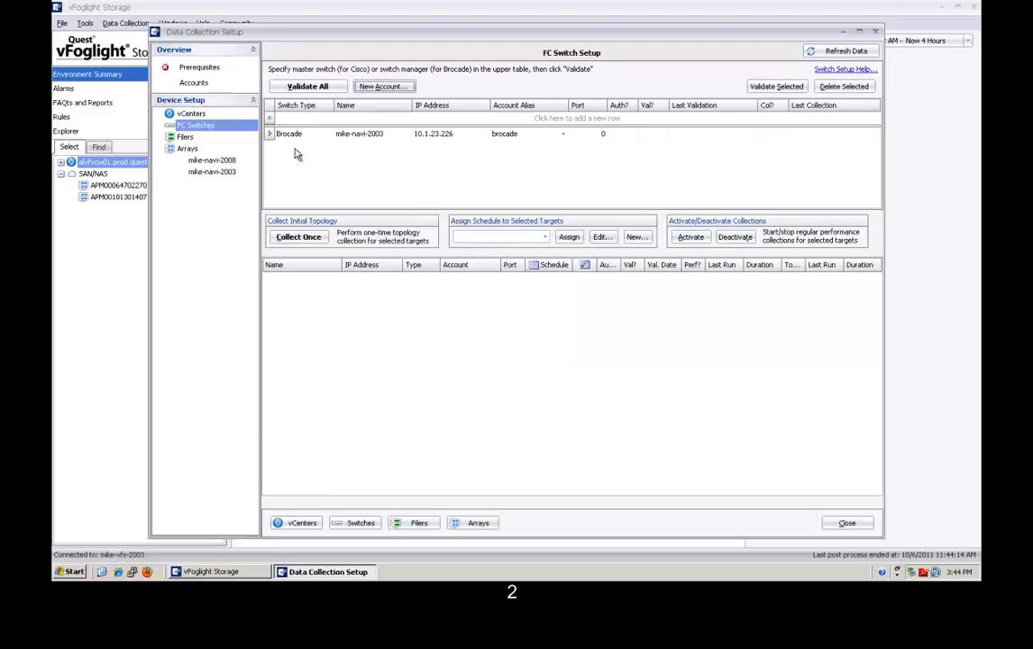
pyautogui.click(269, 135)
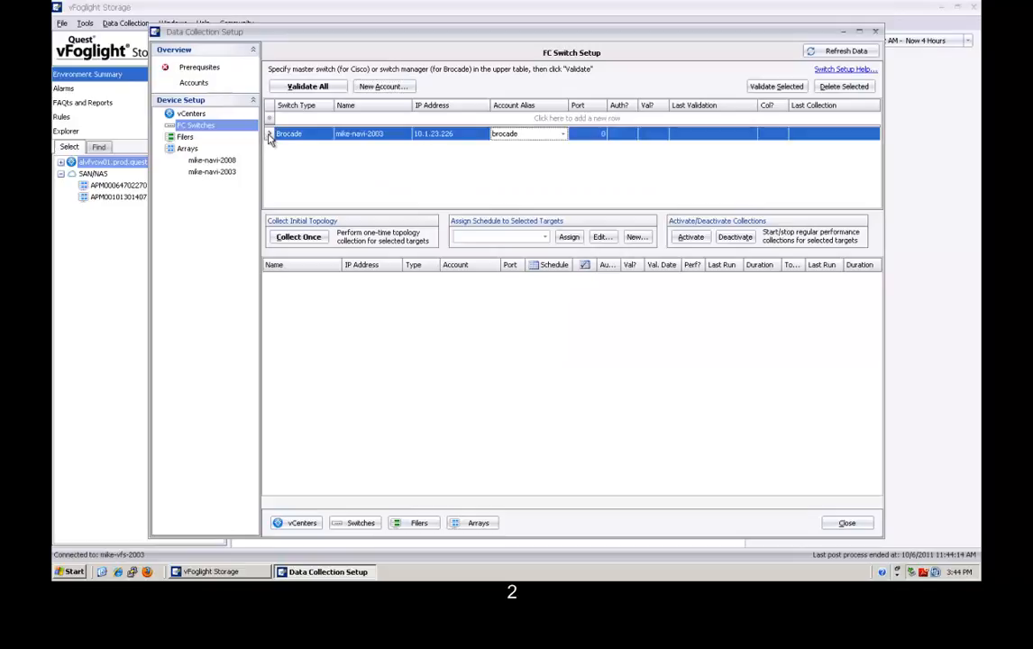
pyautogui.click(332, 87)
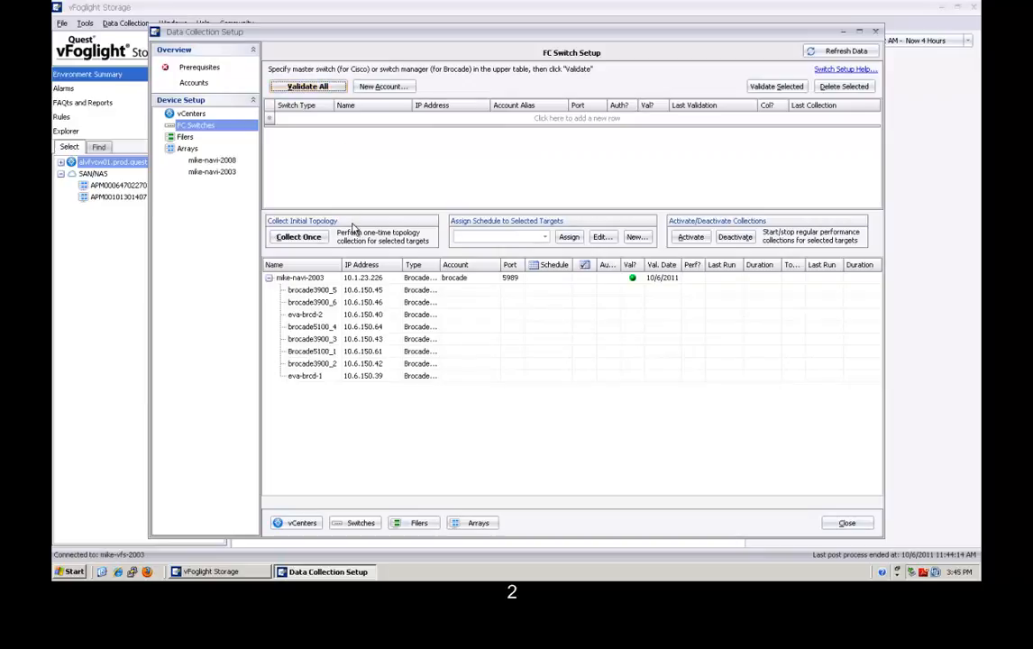
# Create and save a '4 min' schedule: every 4 minutes, topology preferred at 1:00 AM.
pyautogui.click(301, 280)
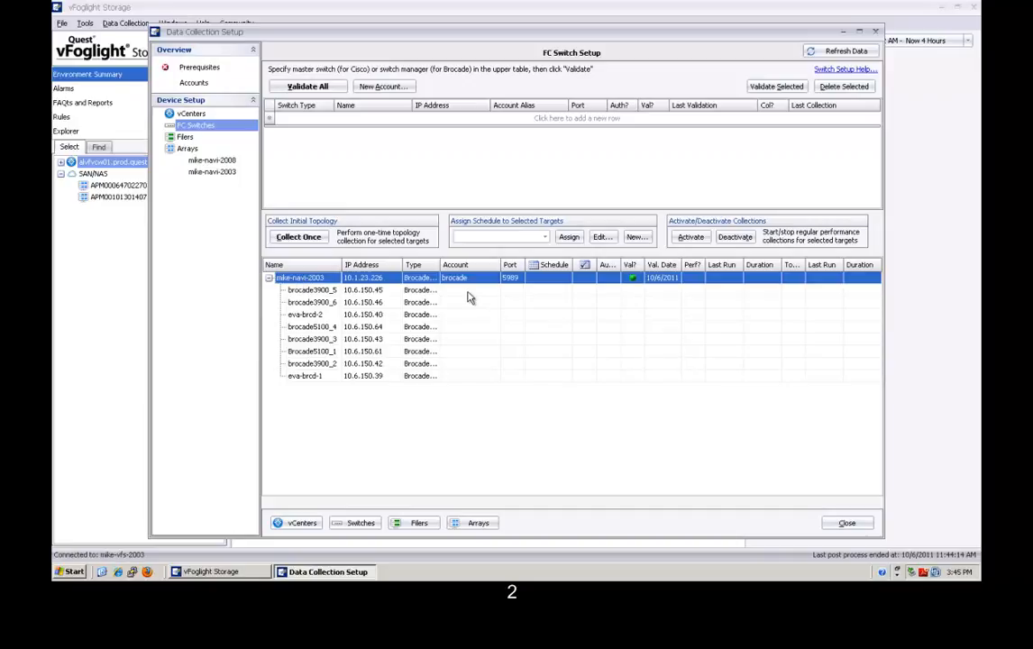
pyautogui.click(546, 238)
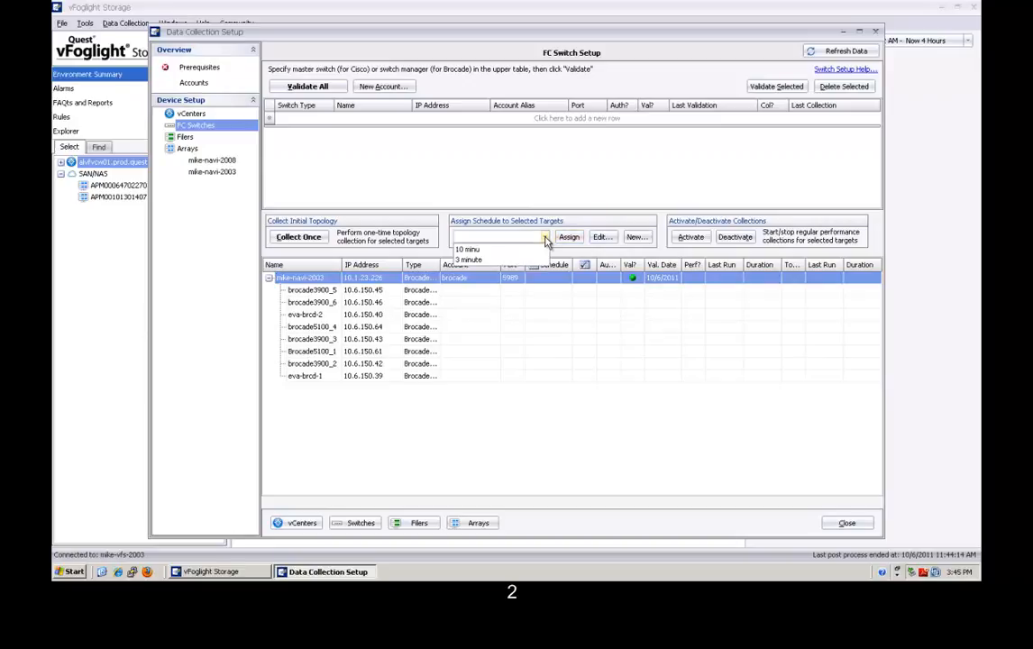
pyautogui.click(545, 242)
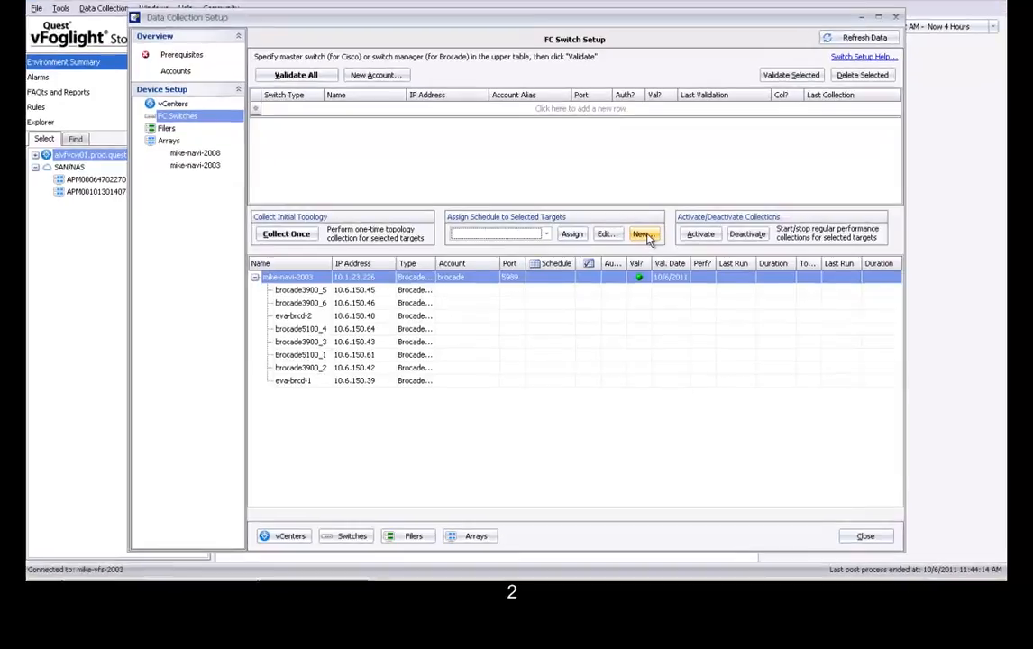
pyautogui.click(642, 236)
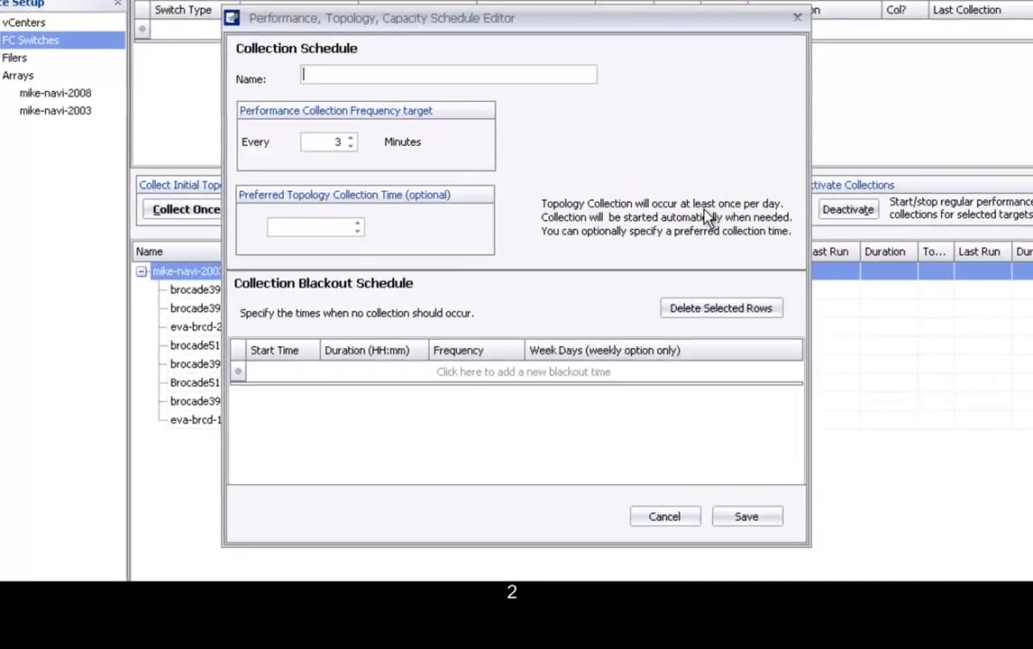
pyautogui.write('4 min')
pyautogui.click(351, 139)
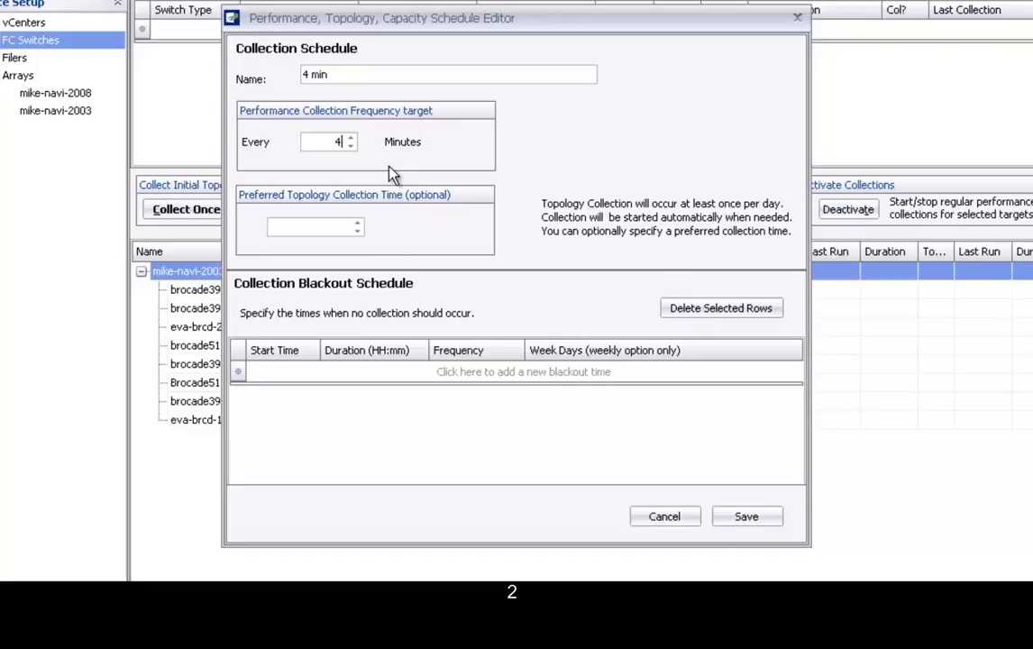
pyautogui.click(359, 229)
pyautogui.click(746, 521)
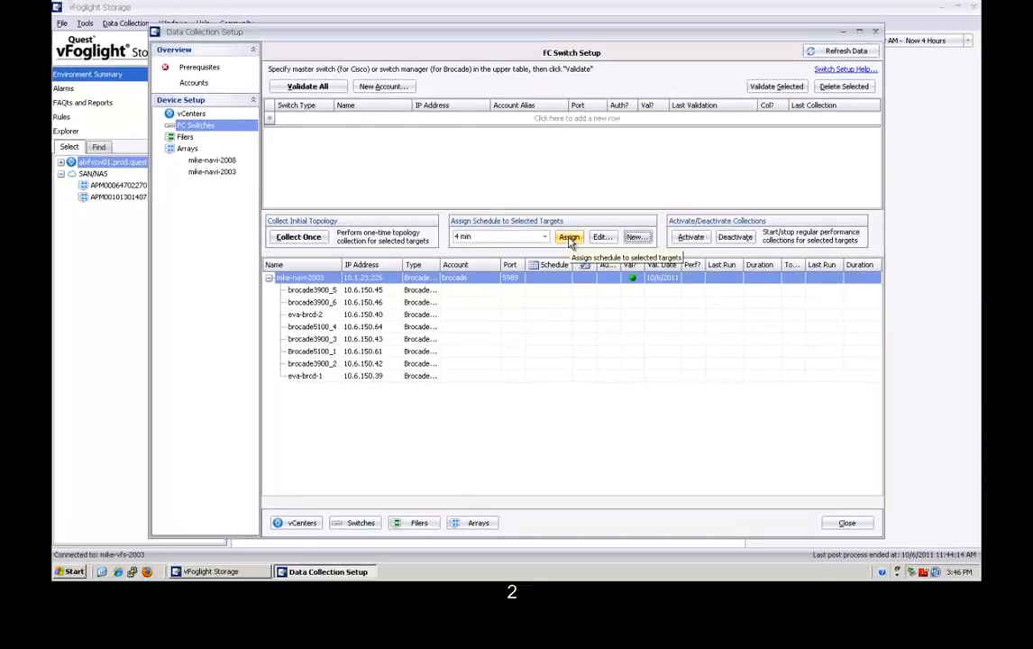
# Assign the 4 min schedule to the agent, activate collection, and run Collect Once.
pyautogui.click(569, 238)
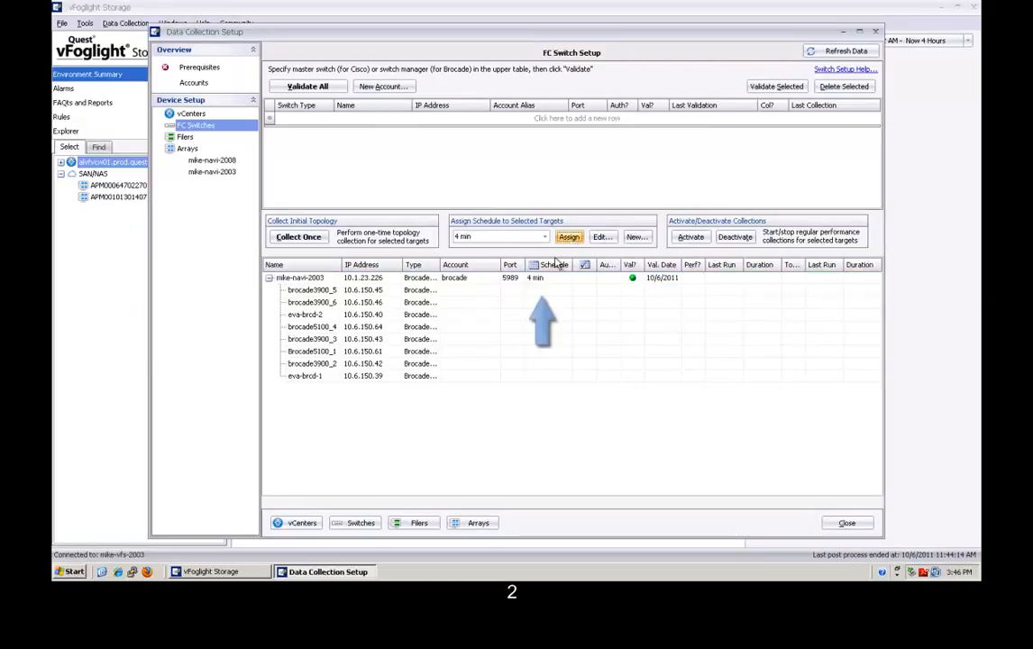
pyautogui.click(489, 278)
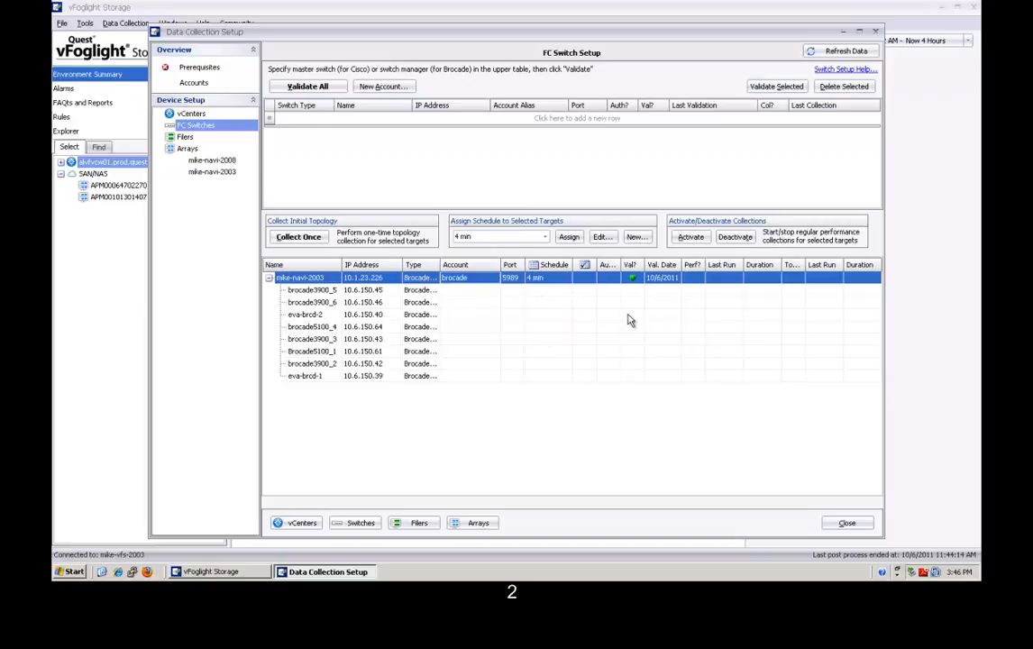
pyautogui.click(691, 237)
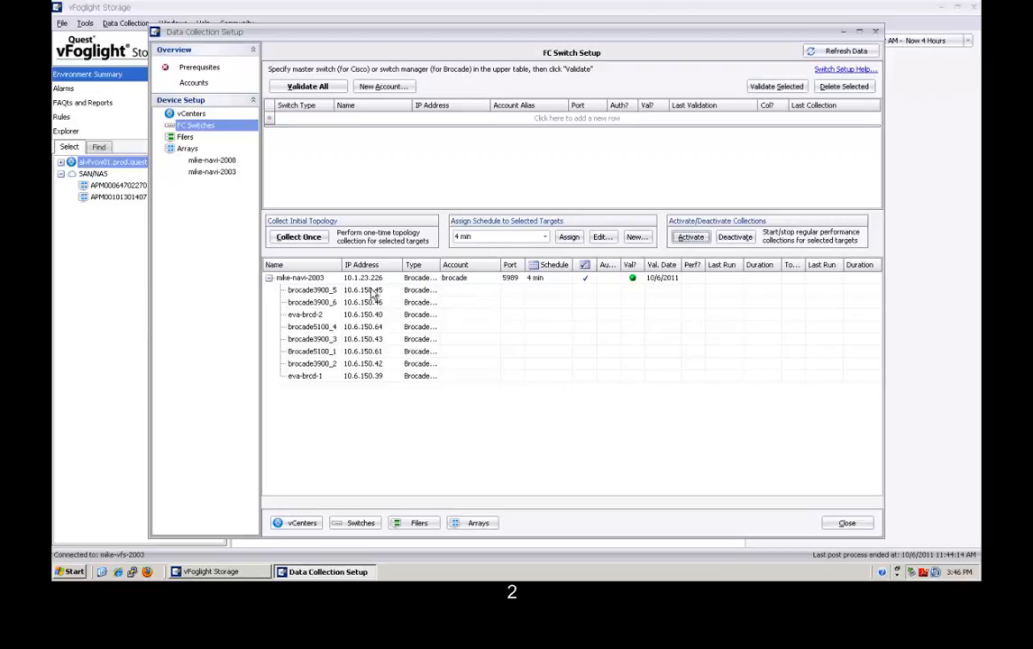
pyautogui.click(316, 281)
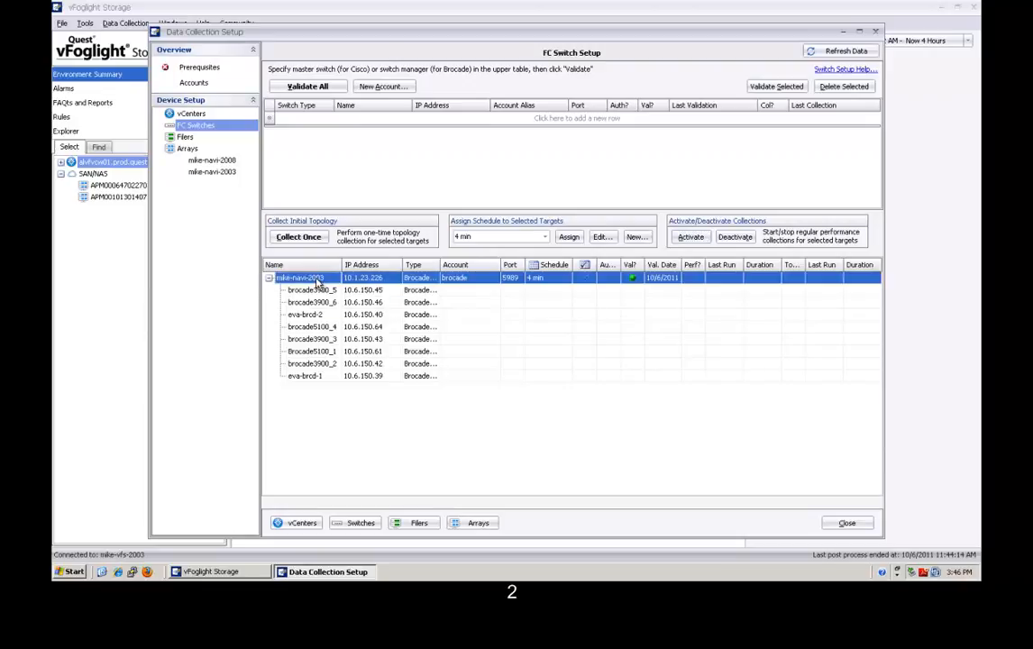
pyautogui.click(299, 238)
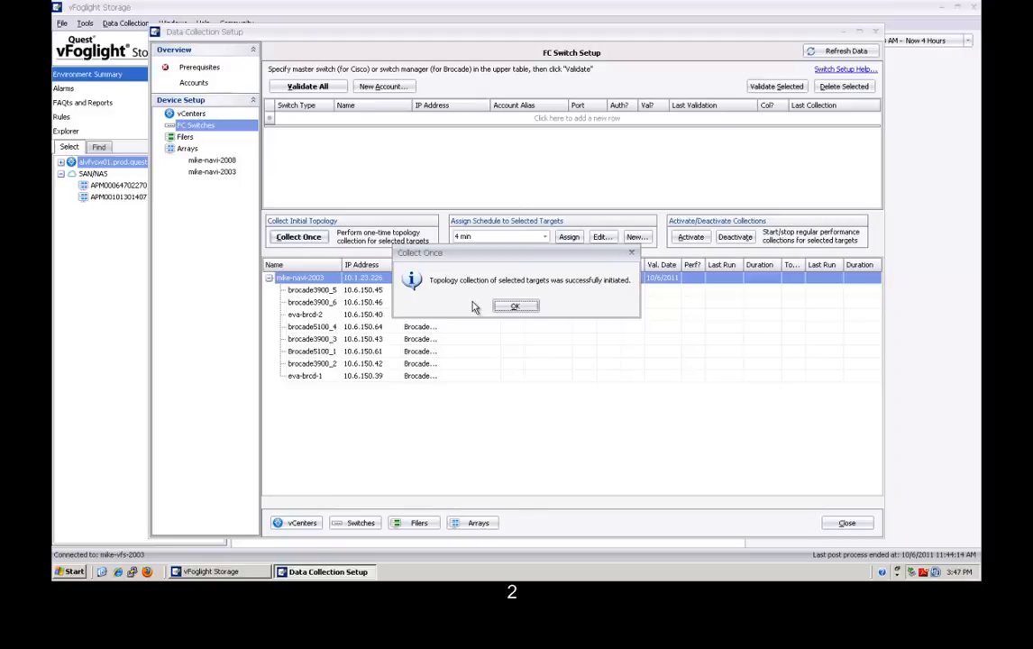
# Refresh status until topology collection finishes in 4 m 38 s, then return to Explorer.
pyautogui.click(514, 308)
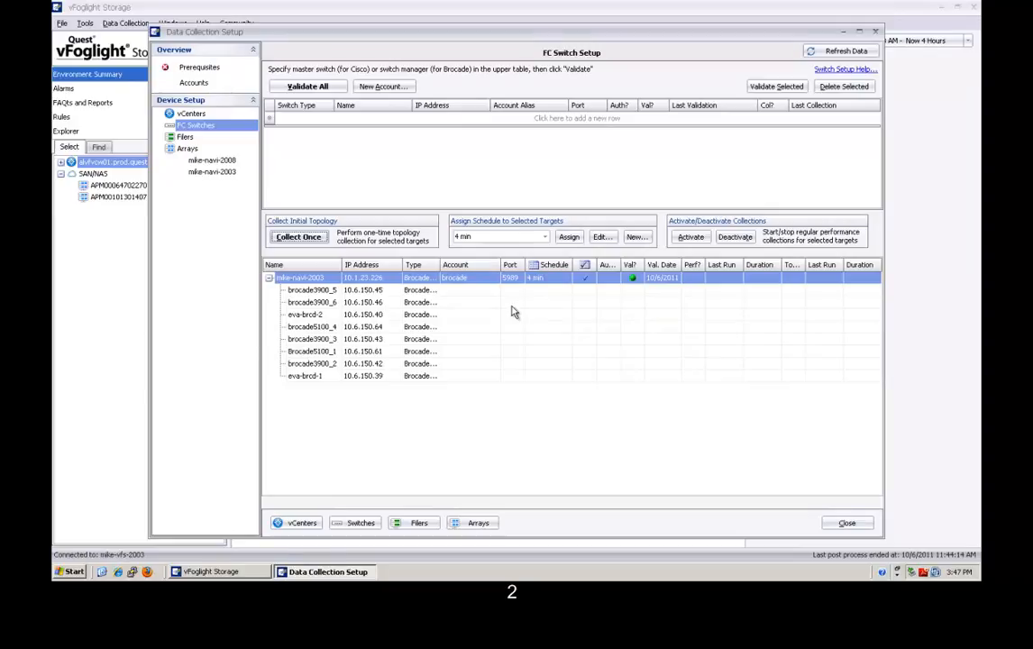
pyautogui.click(842, 52)
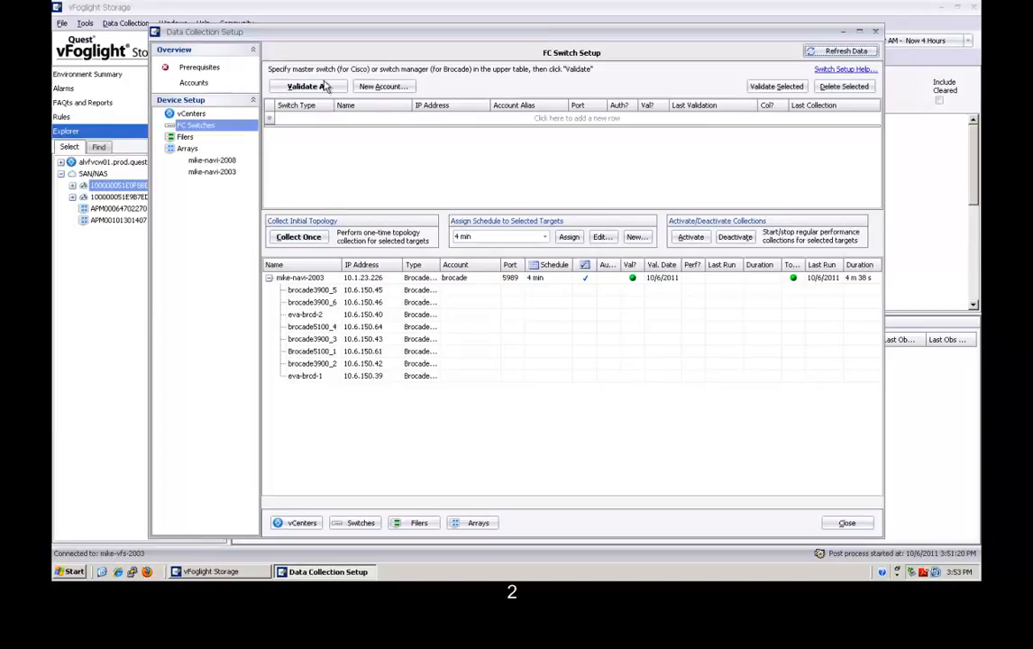
pyautogui.click(242, 14)
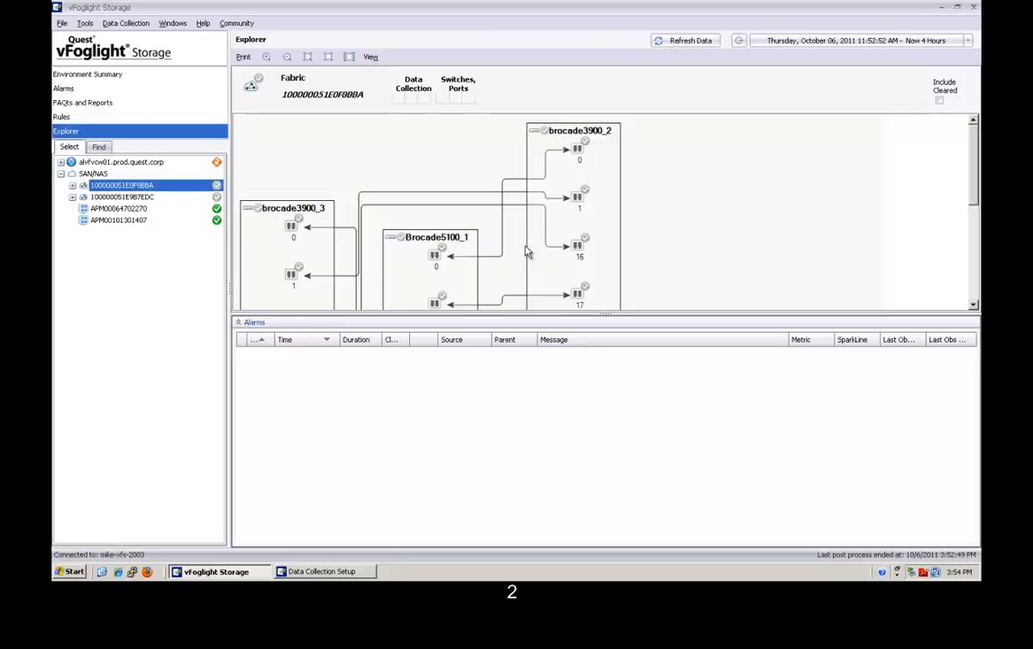
# Expand fabrics 100000051E0F8BBA and 100000051E987EDC in the tree, then return to Data Collection Setup.
pyautogui.click(72, 186)
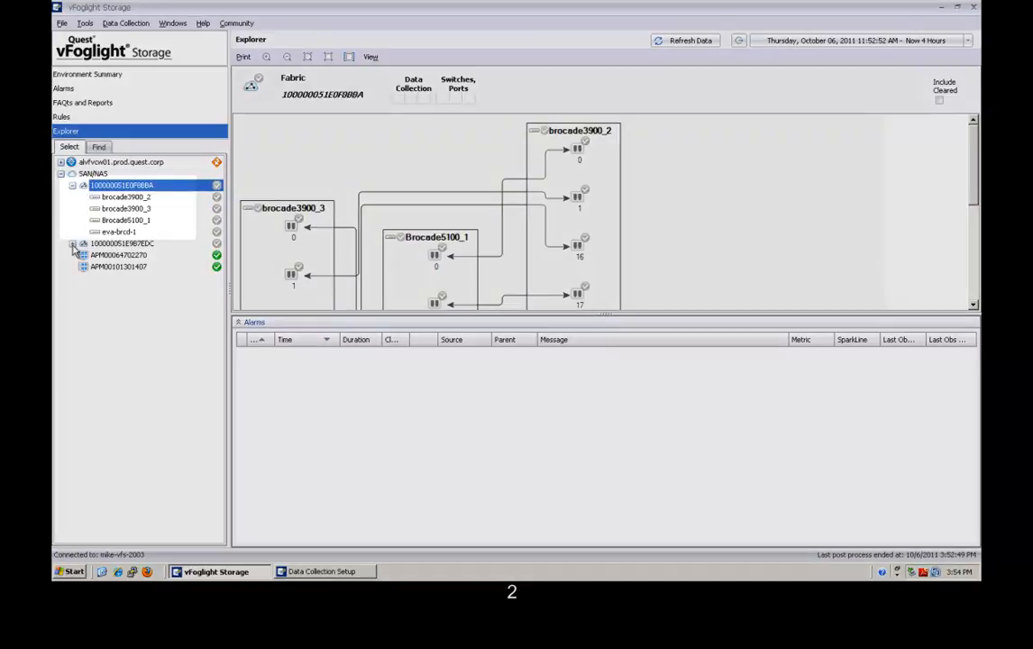
pyautogui.click(72, 243)
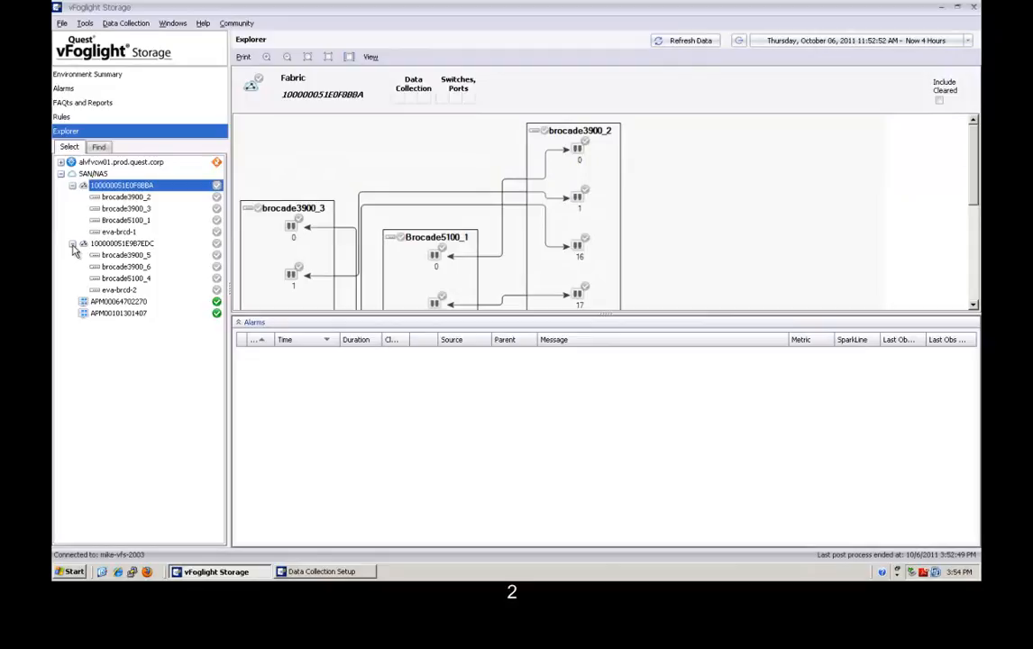
pyautogui.click(348, 575)
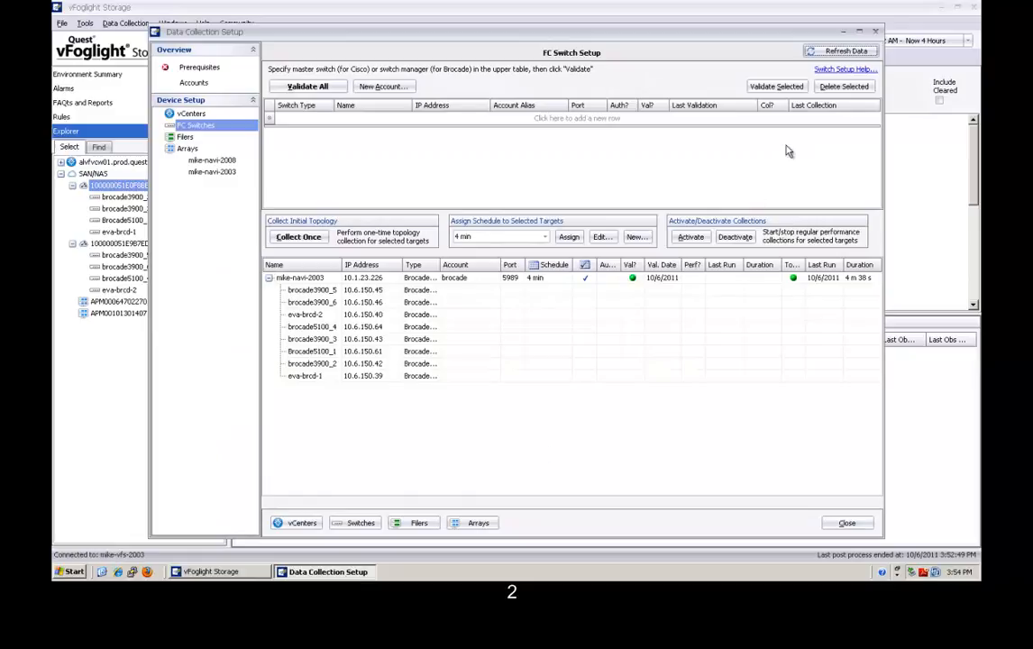
# Refresh data to show the 3:54 PM performance run (3 m 1 s), then bring Explorer forward.
pyautogui.click(829, 54)
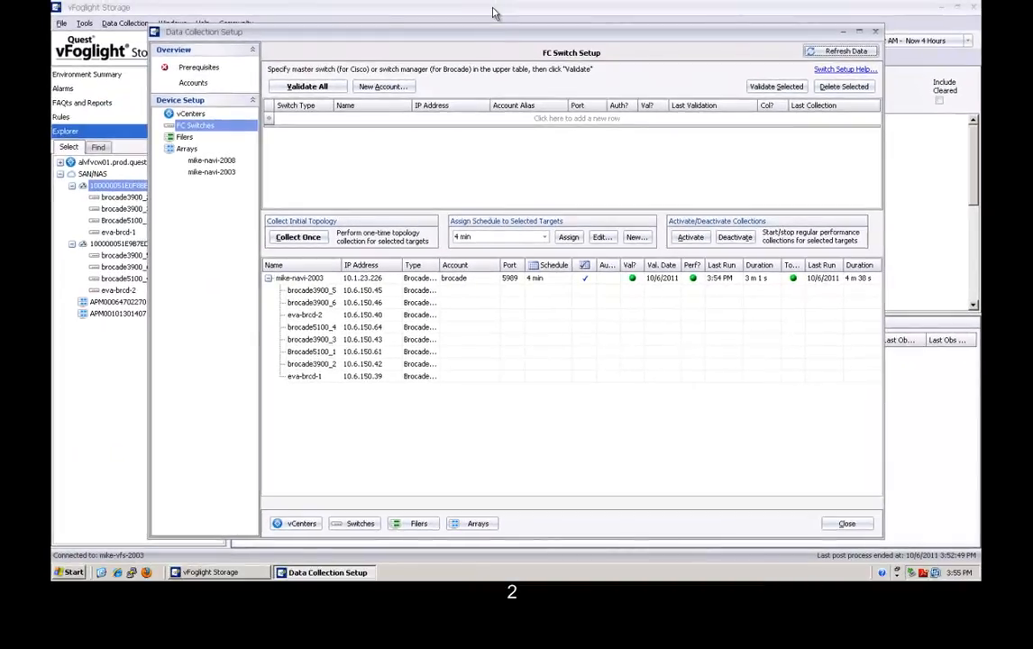
pyautogui.click(493, 12)
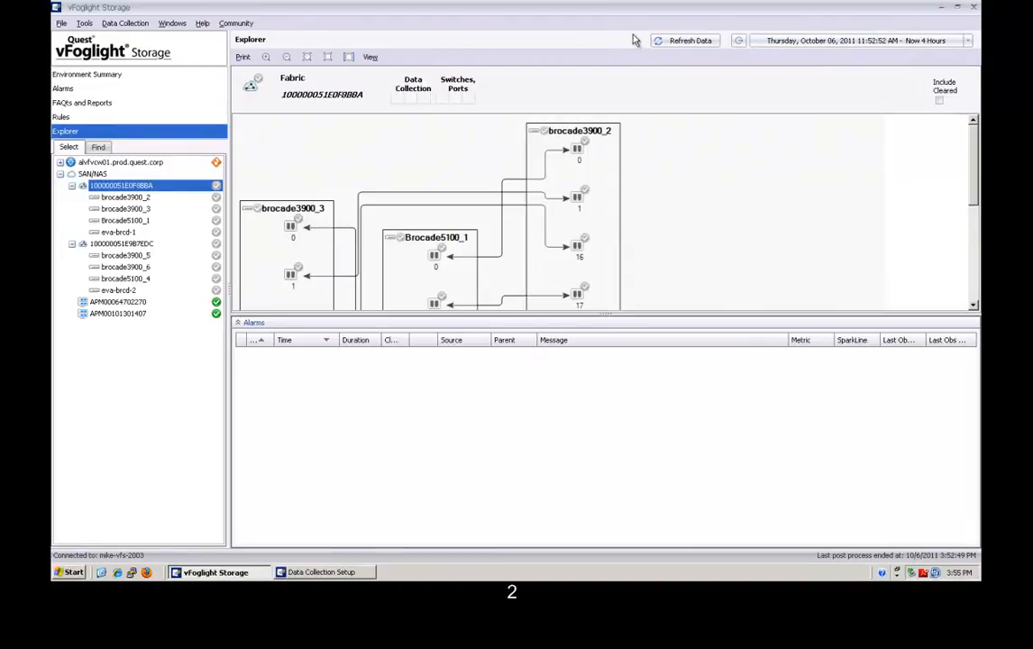
# Refresh Explorer data and select brocade3900_3 to view its ports and disabled-port alarm.
pyautogui.click(665, 43)
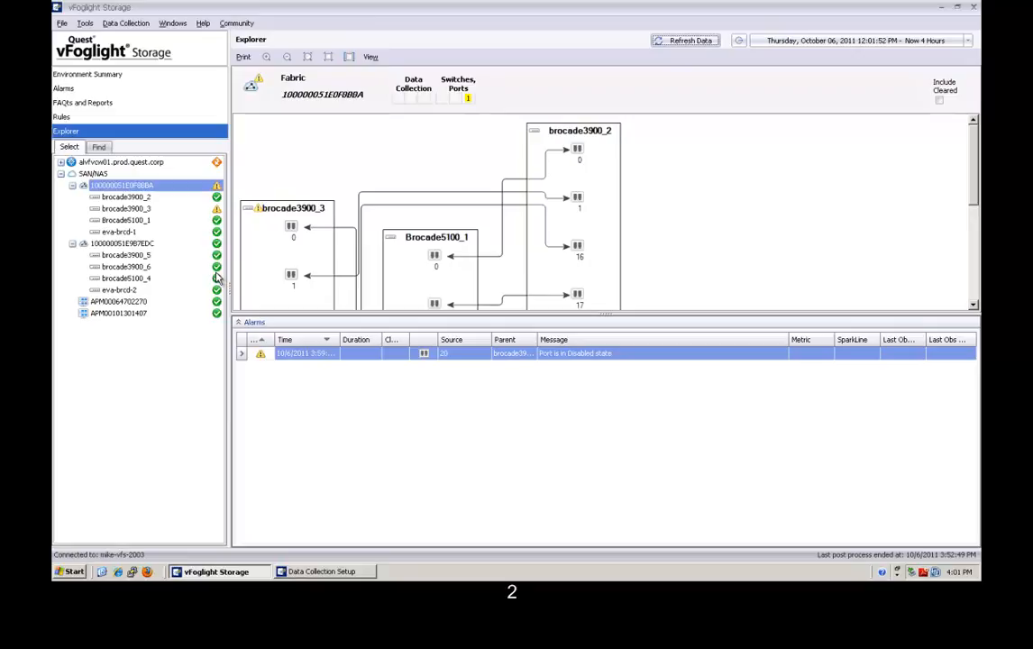
pyautogui.click(145, 207)
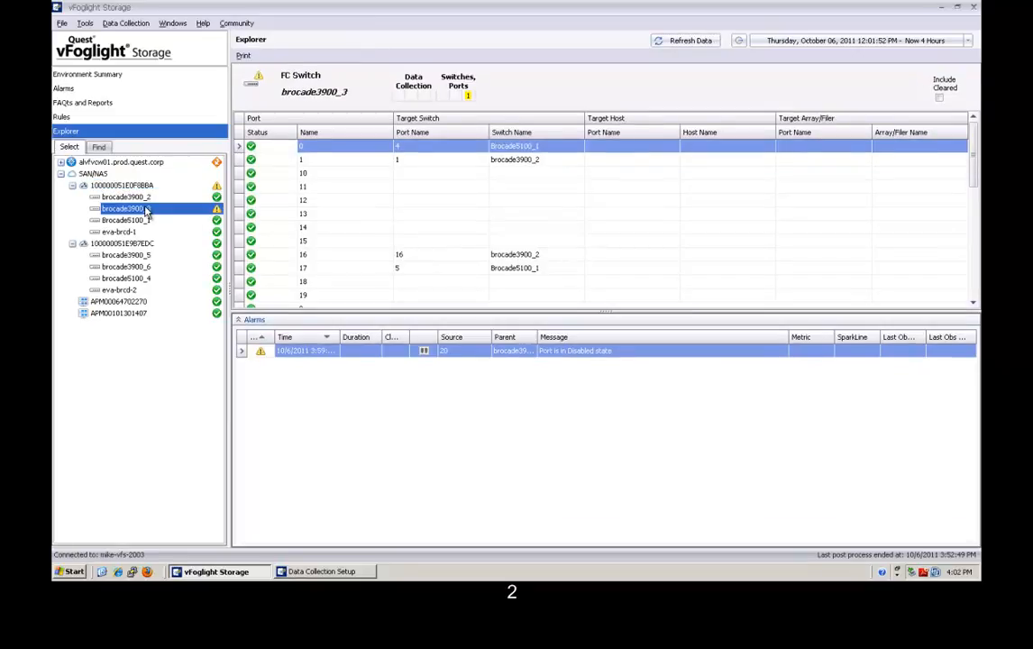